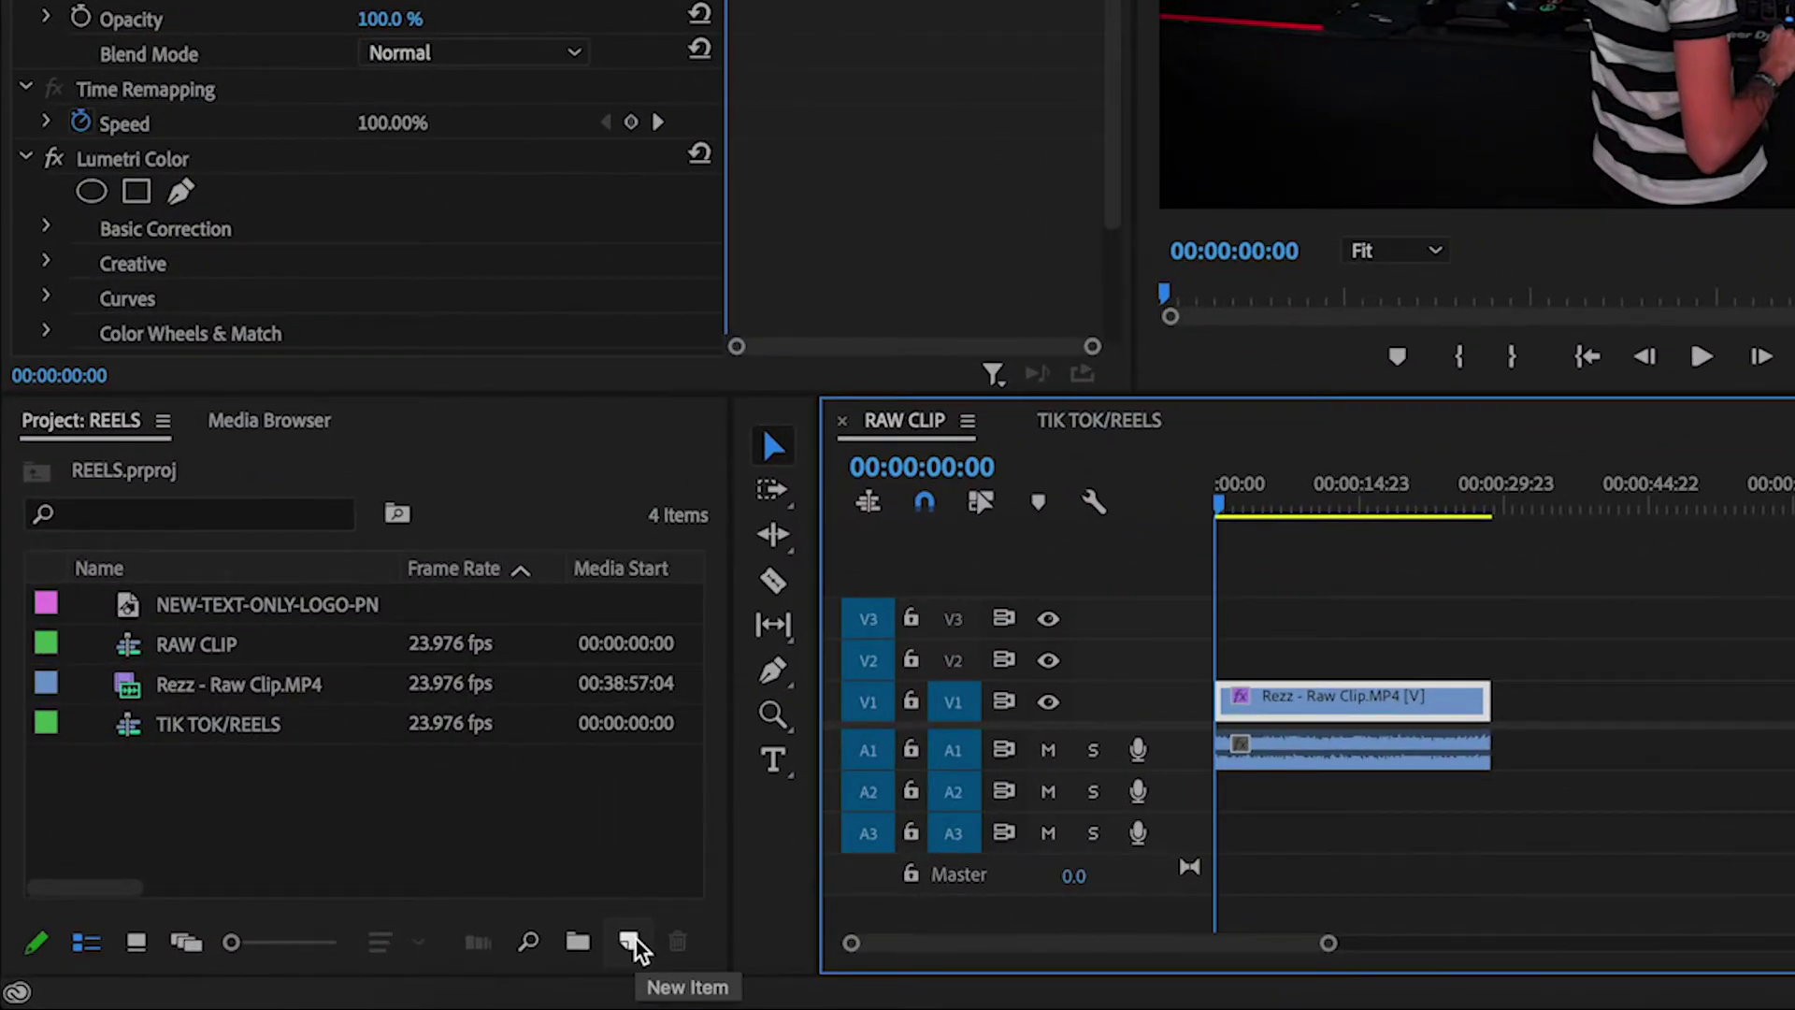
Start setting up a new sequence, then cancel without creating one
click(632, 943)
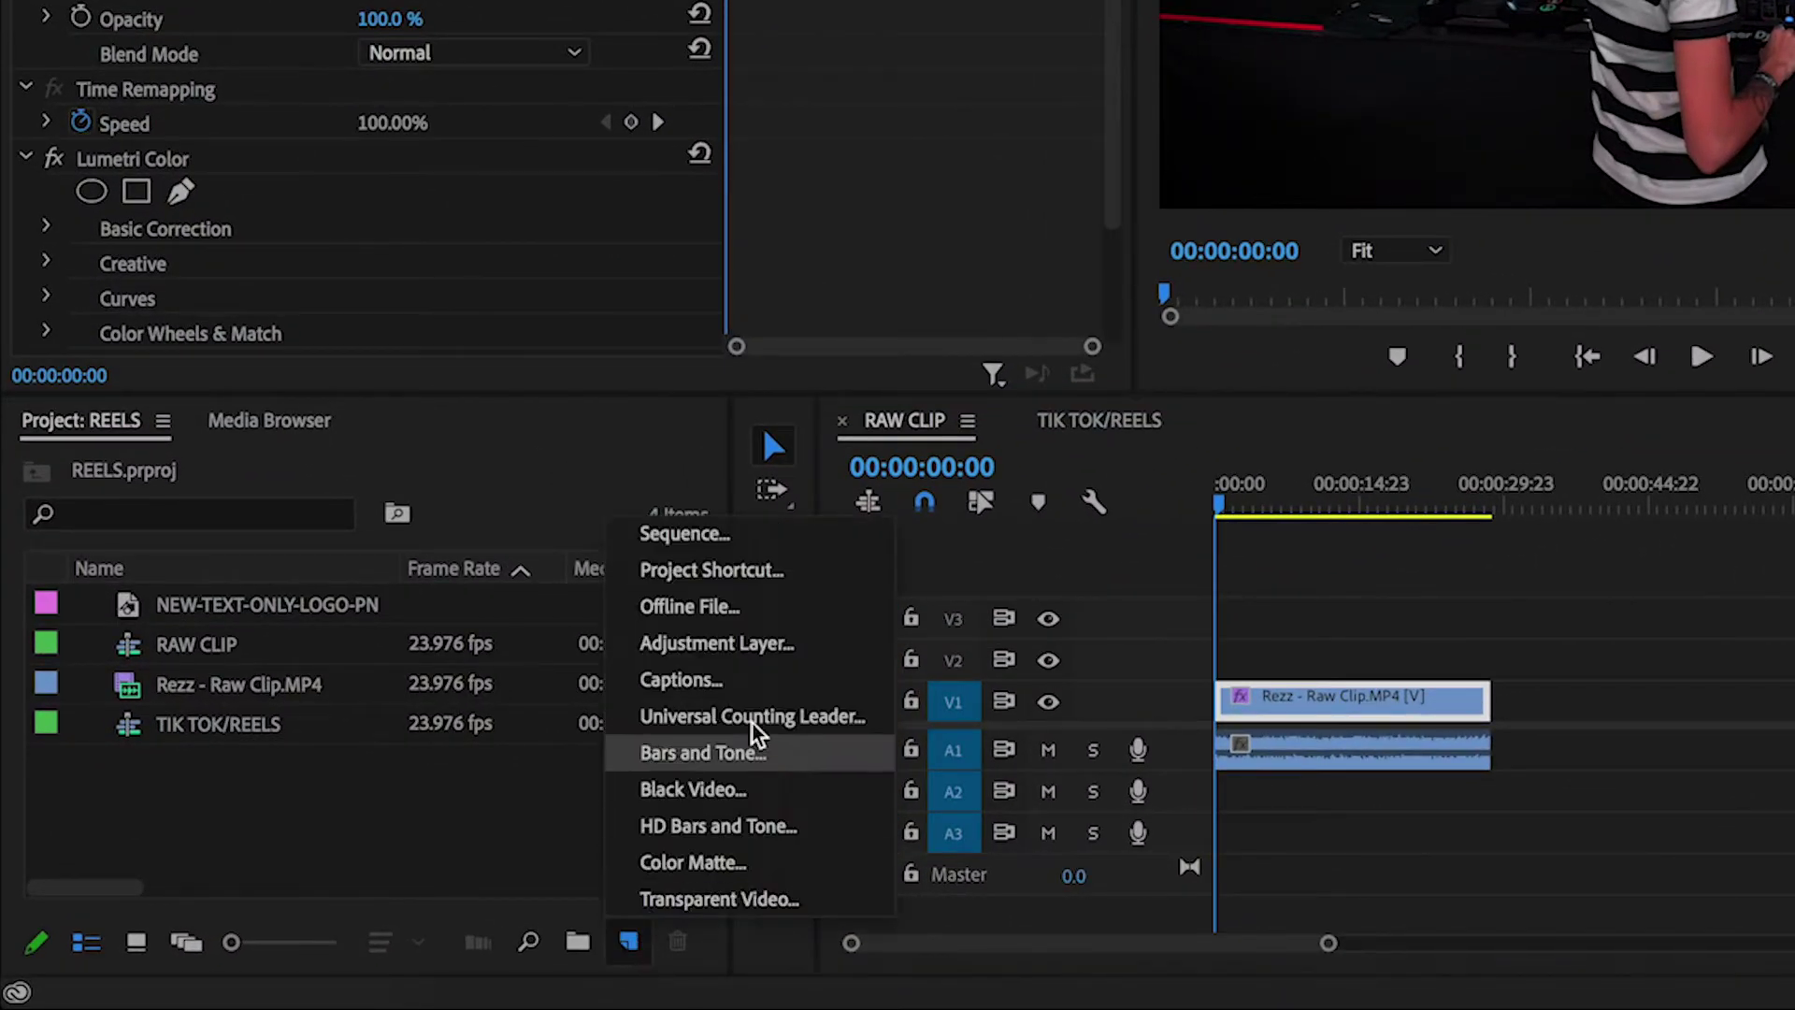
click(786, 547)
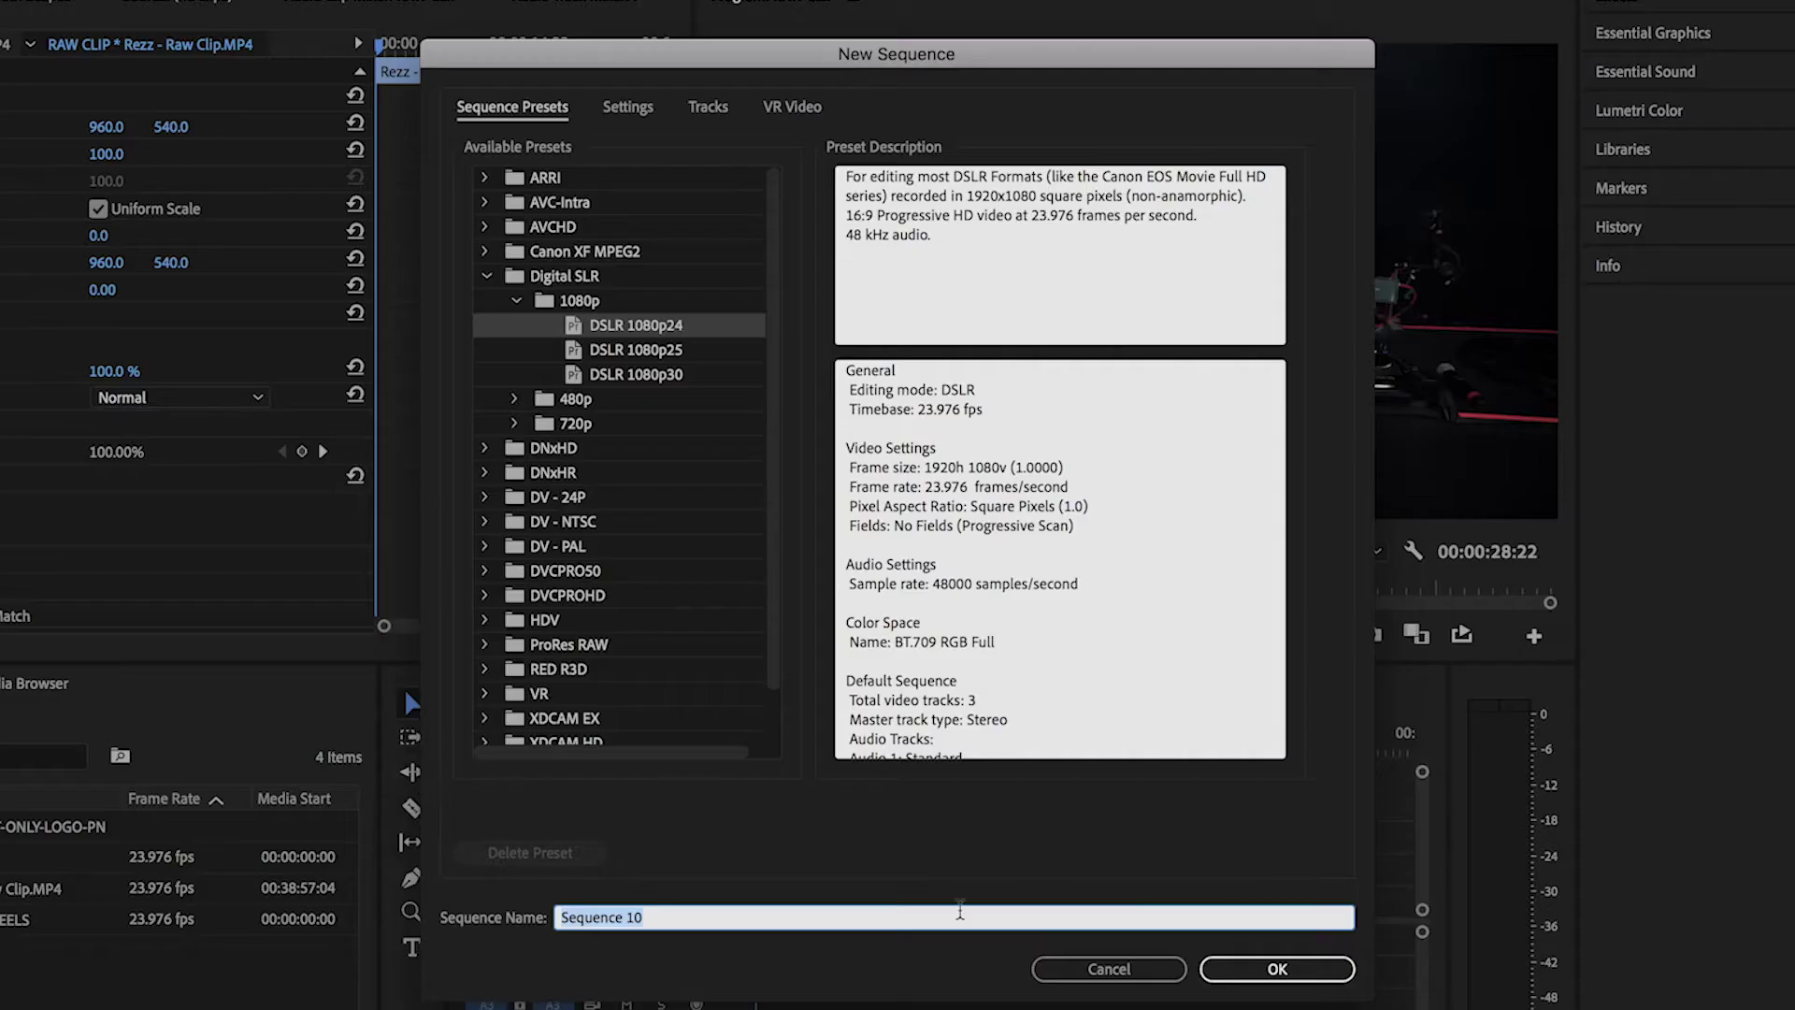
click(1061, 967)
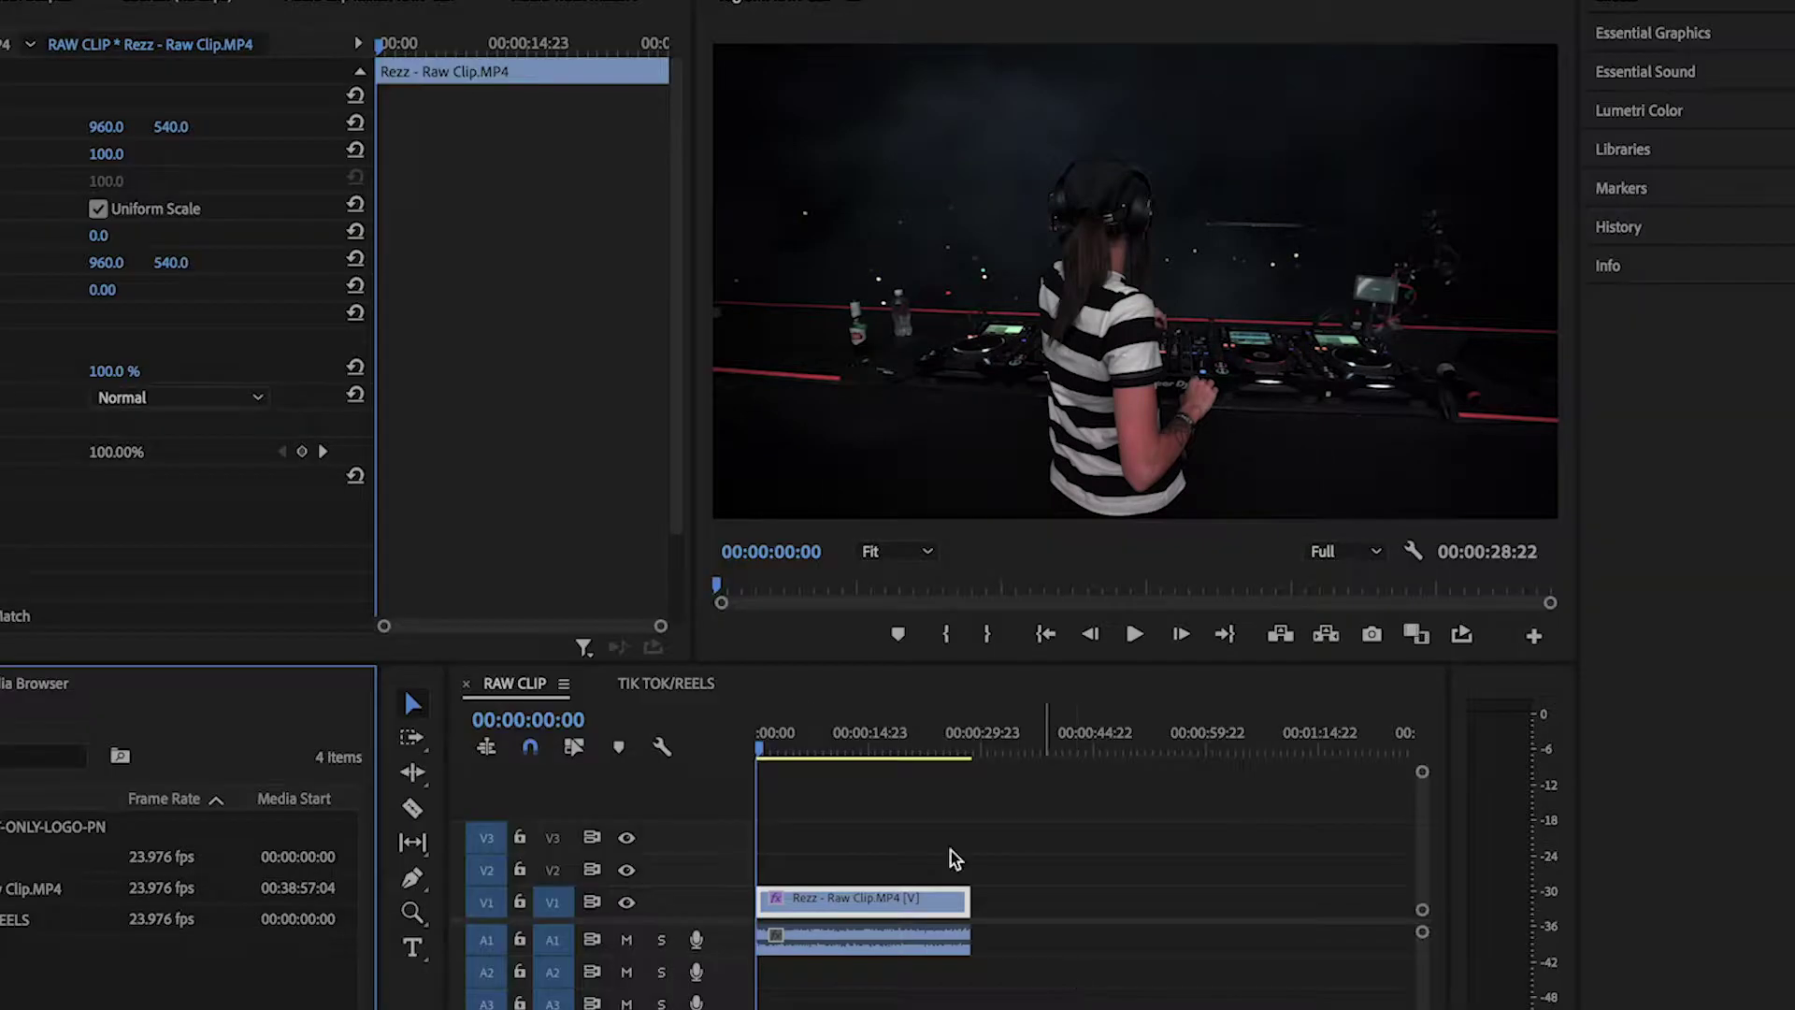
View the TIK TOK/REELS sequence, then open the RAW CLIP sequence settings
click(684, 682)
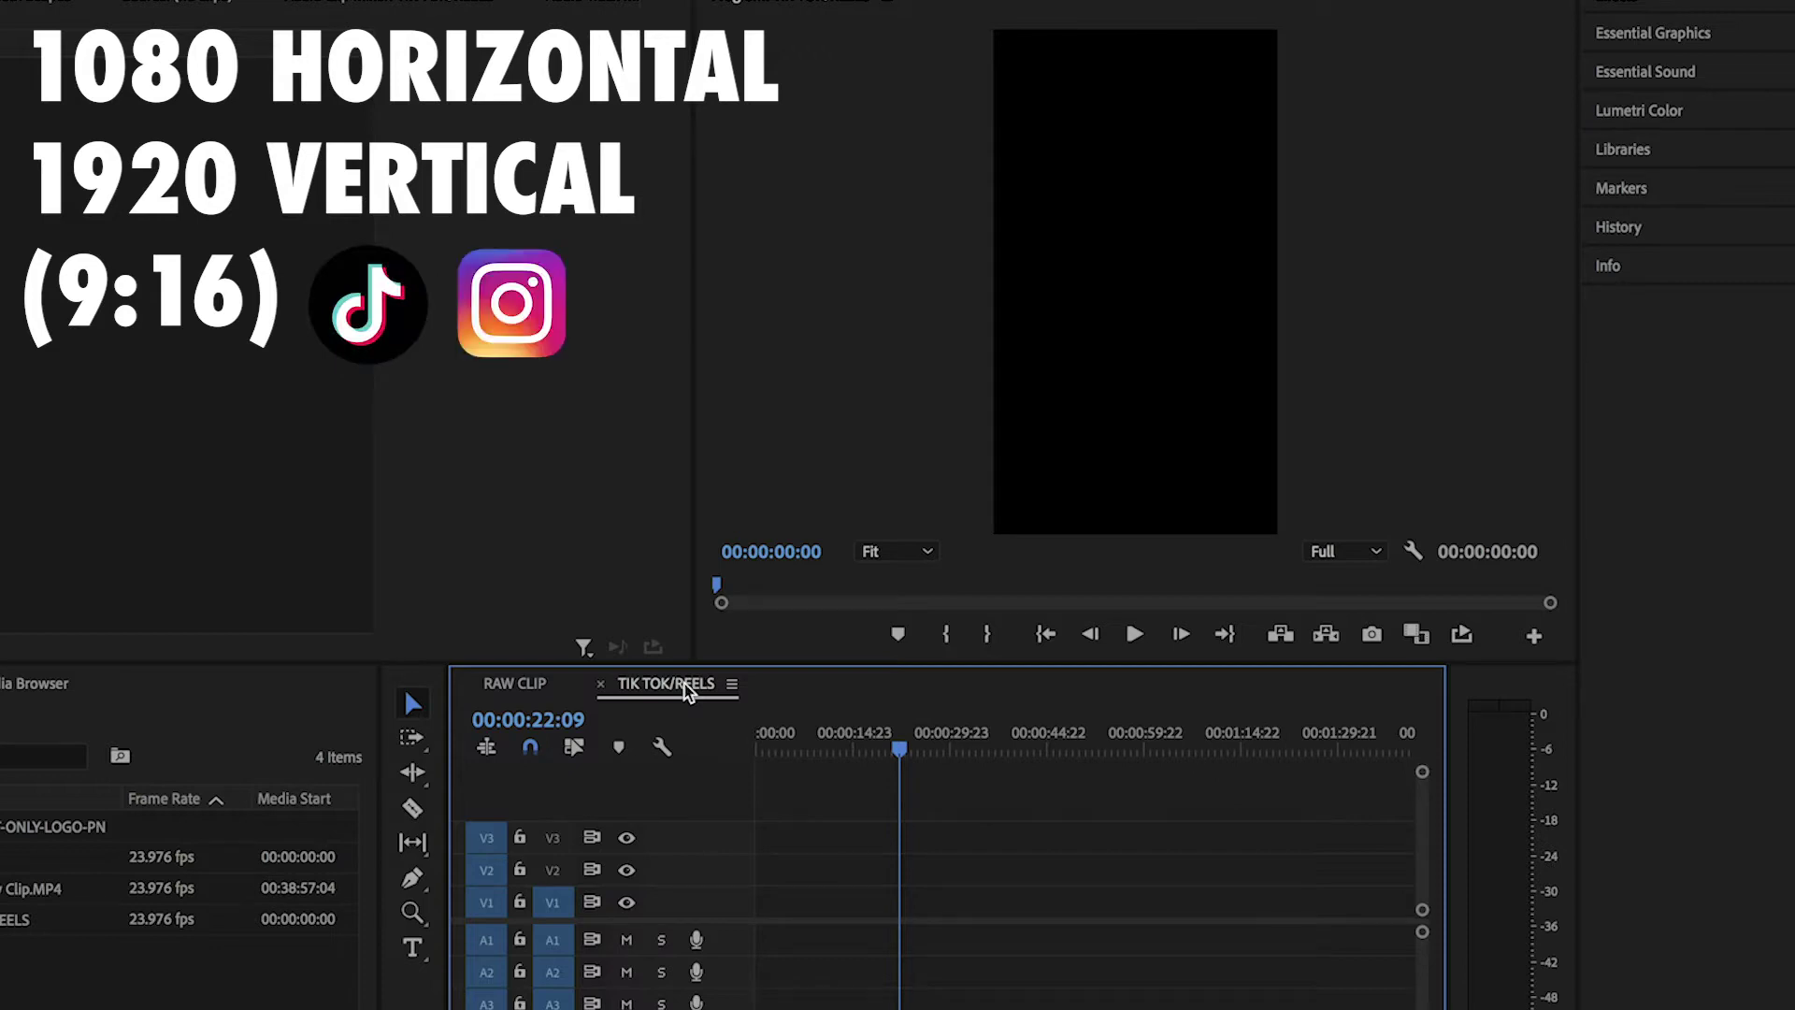
click(515, 683)
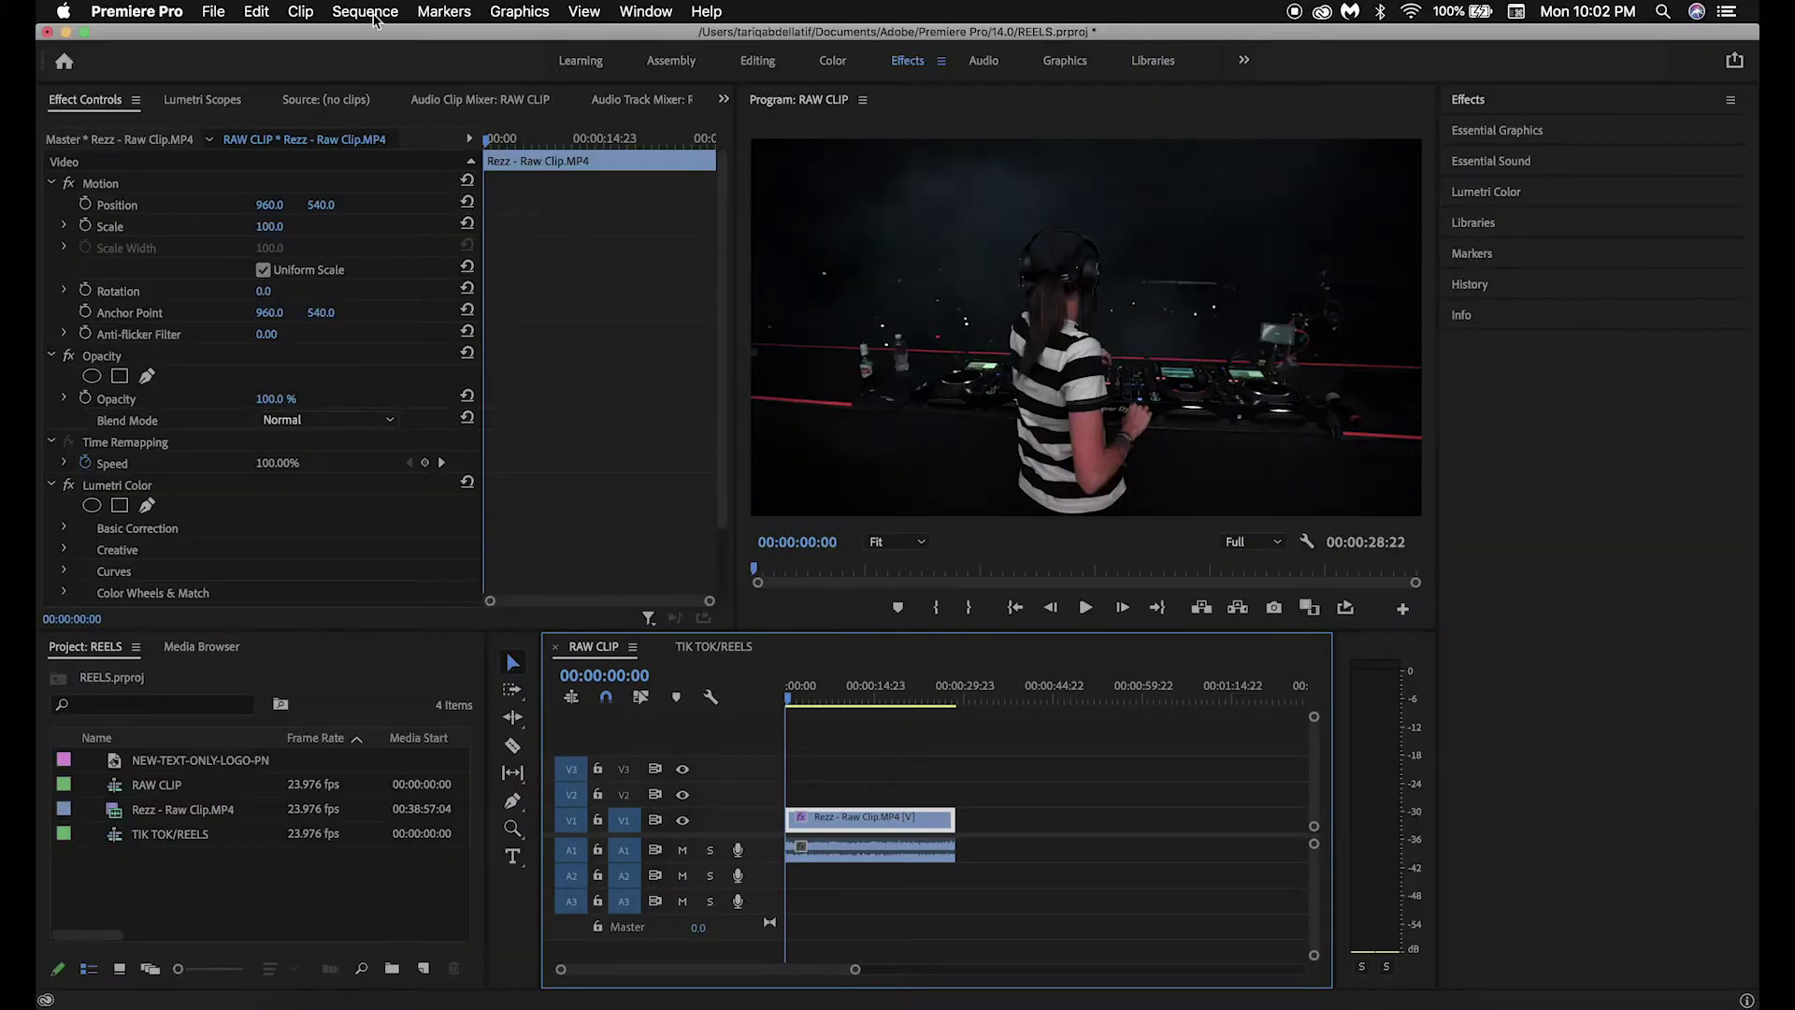
click(365, 11)
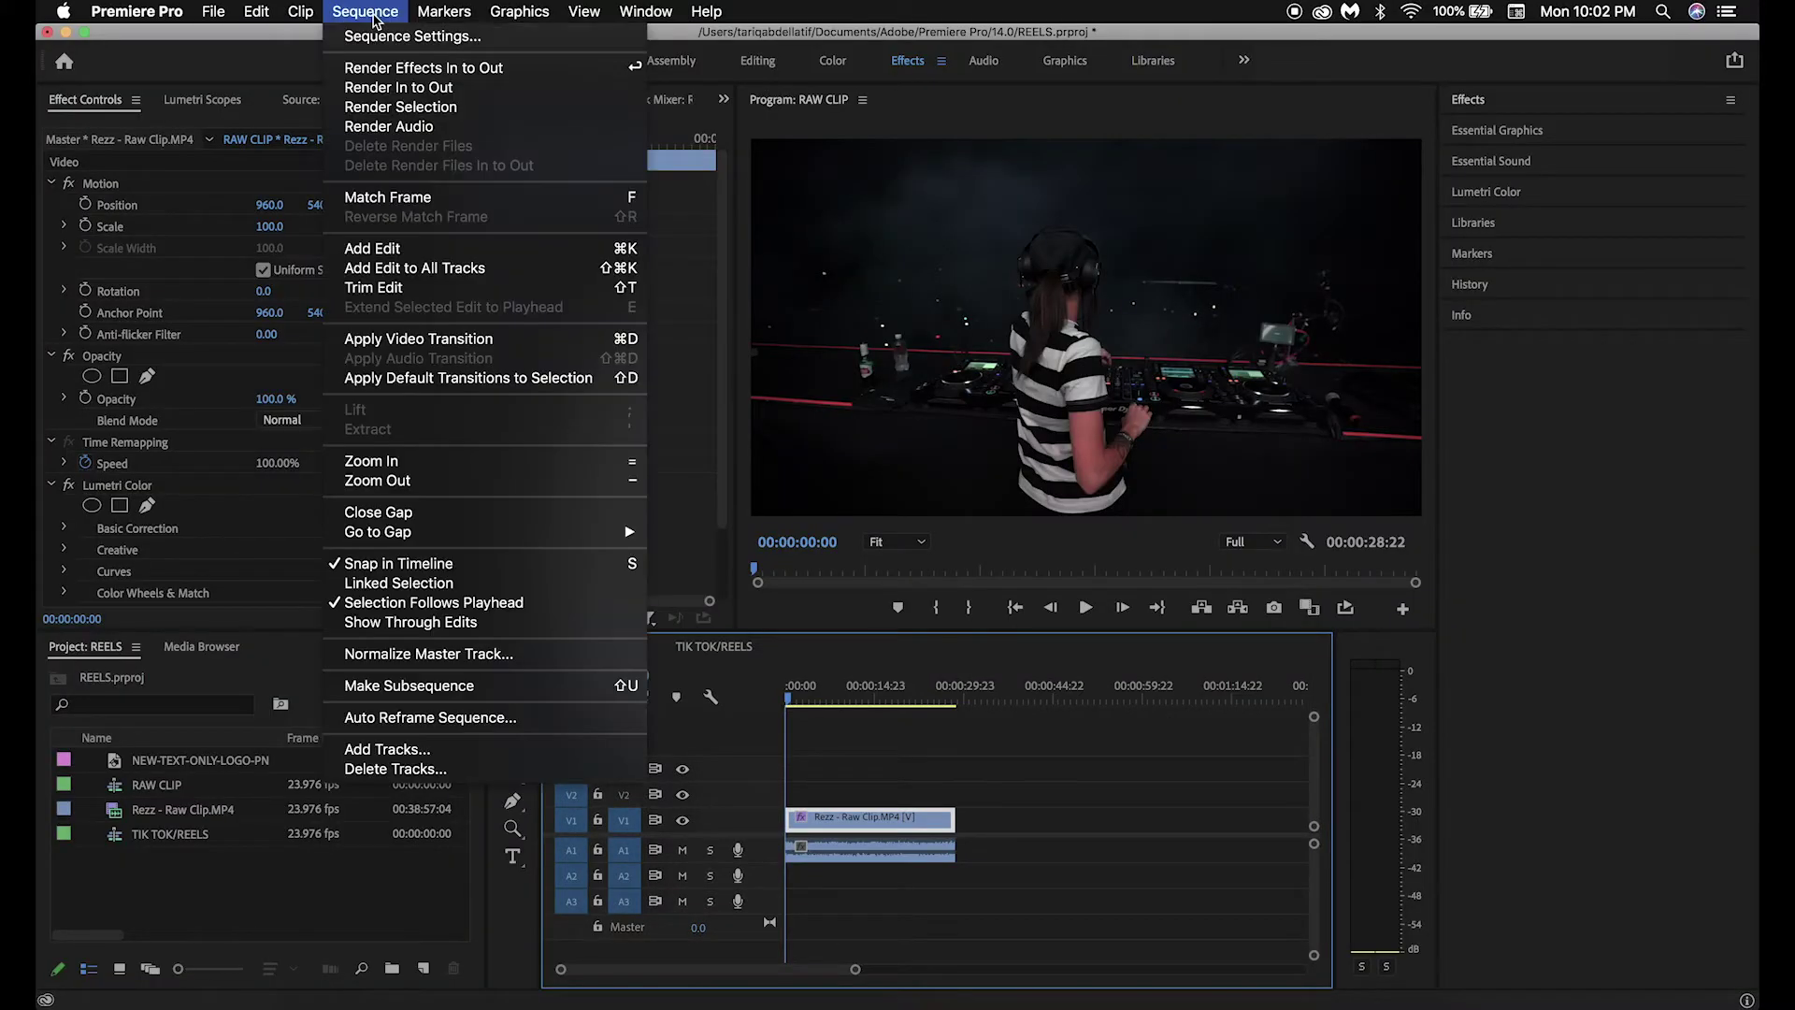
click(452, 38)
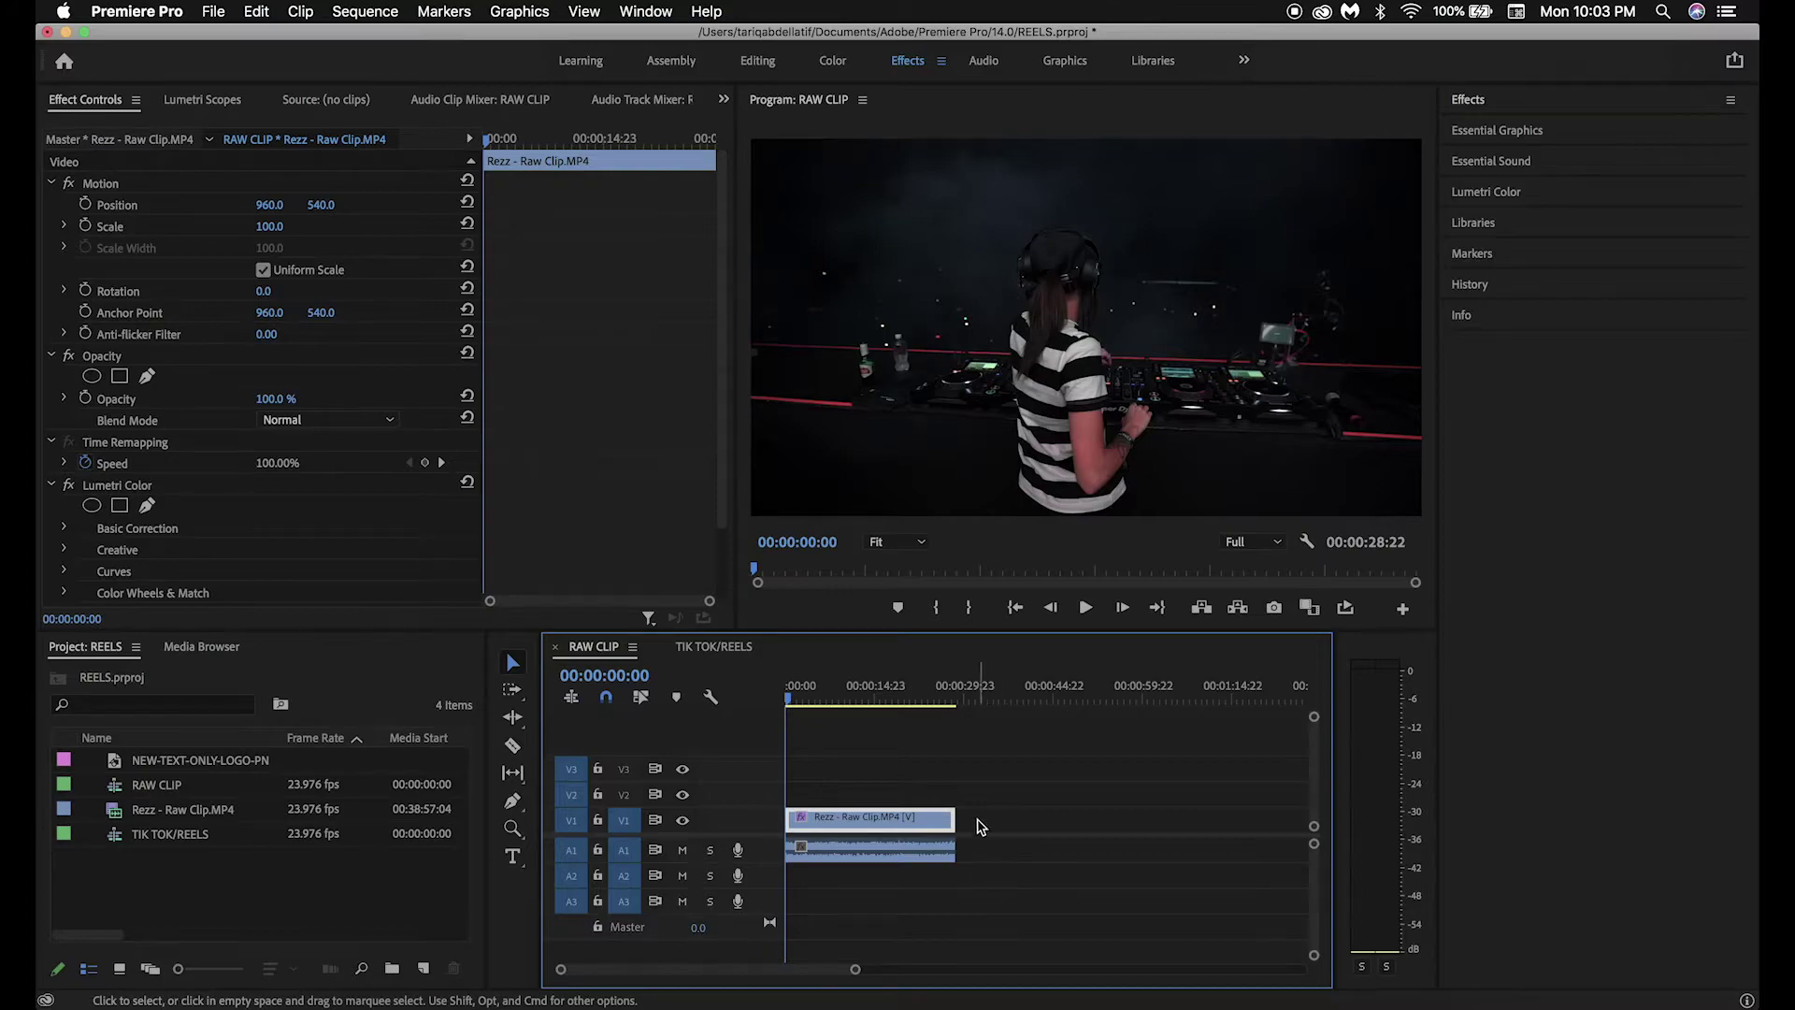
Trim the Rezz clip's end to an earlier point on the timeline
click(944, 853)
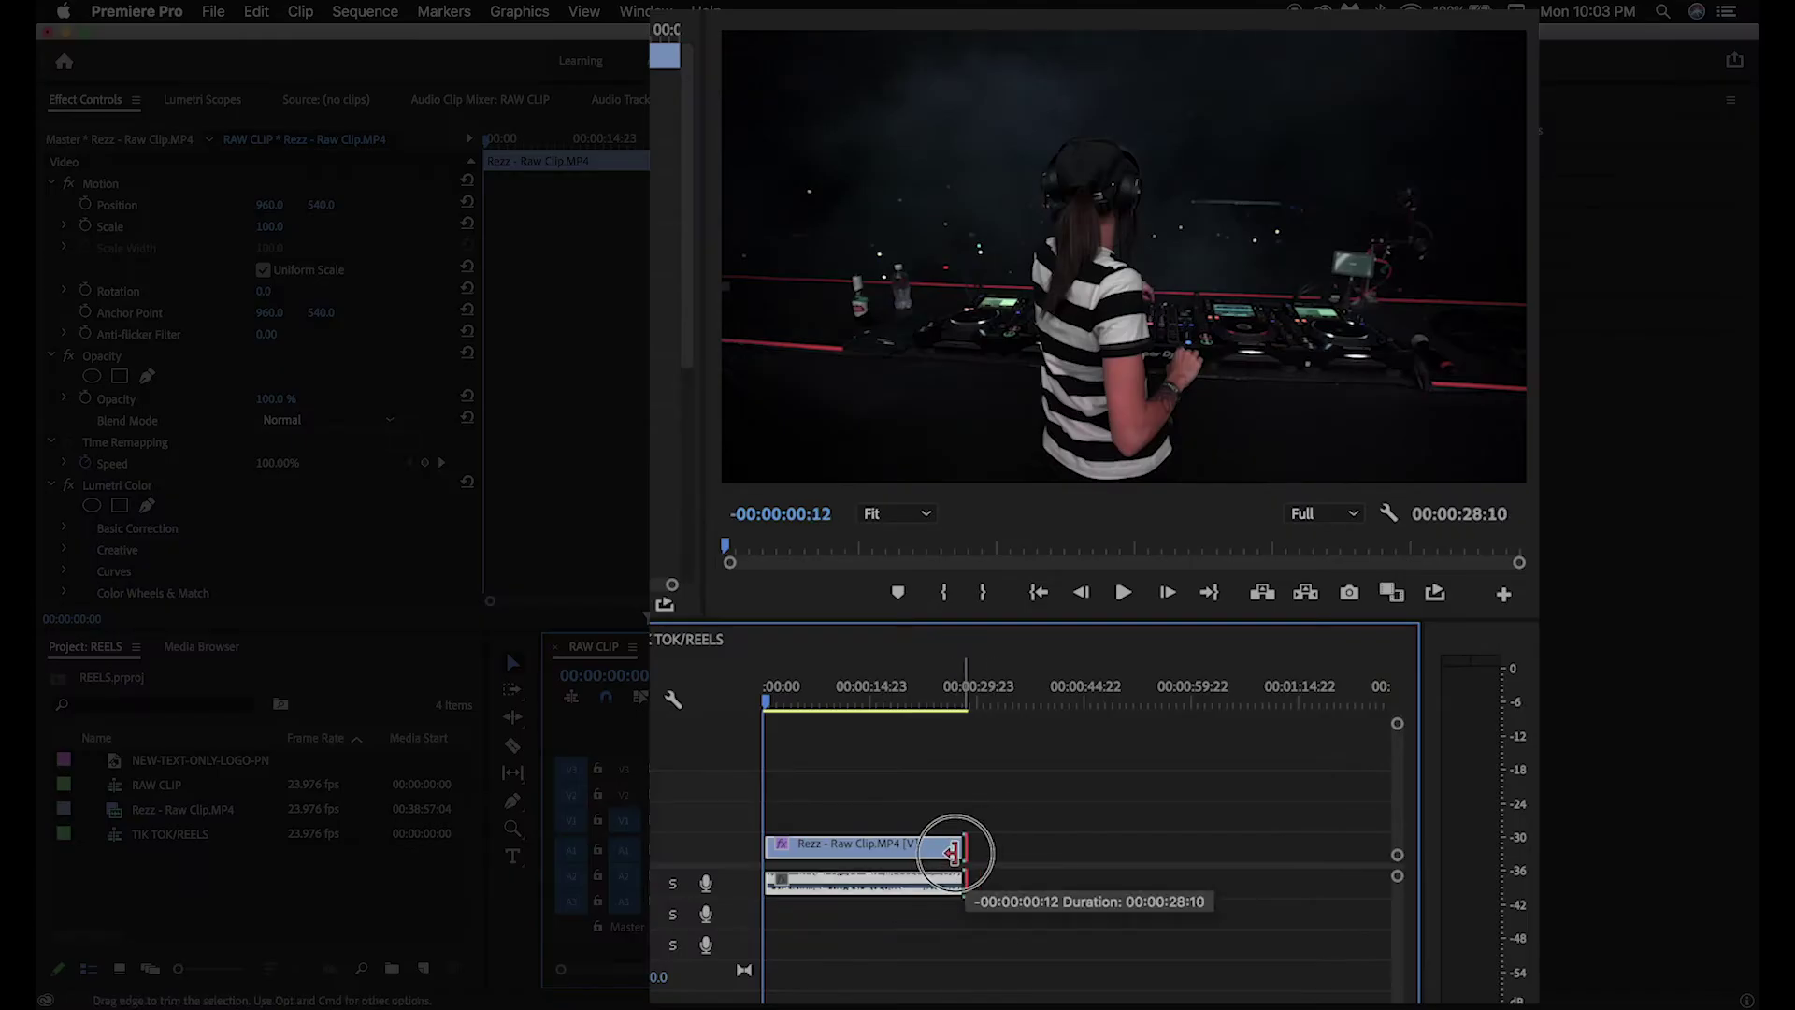
drag(952, 852, 911, 853)
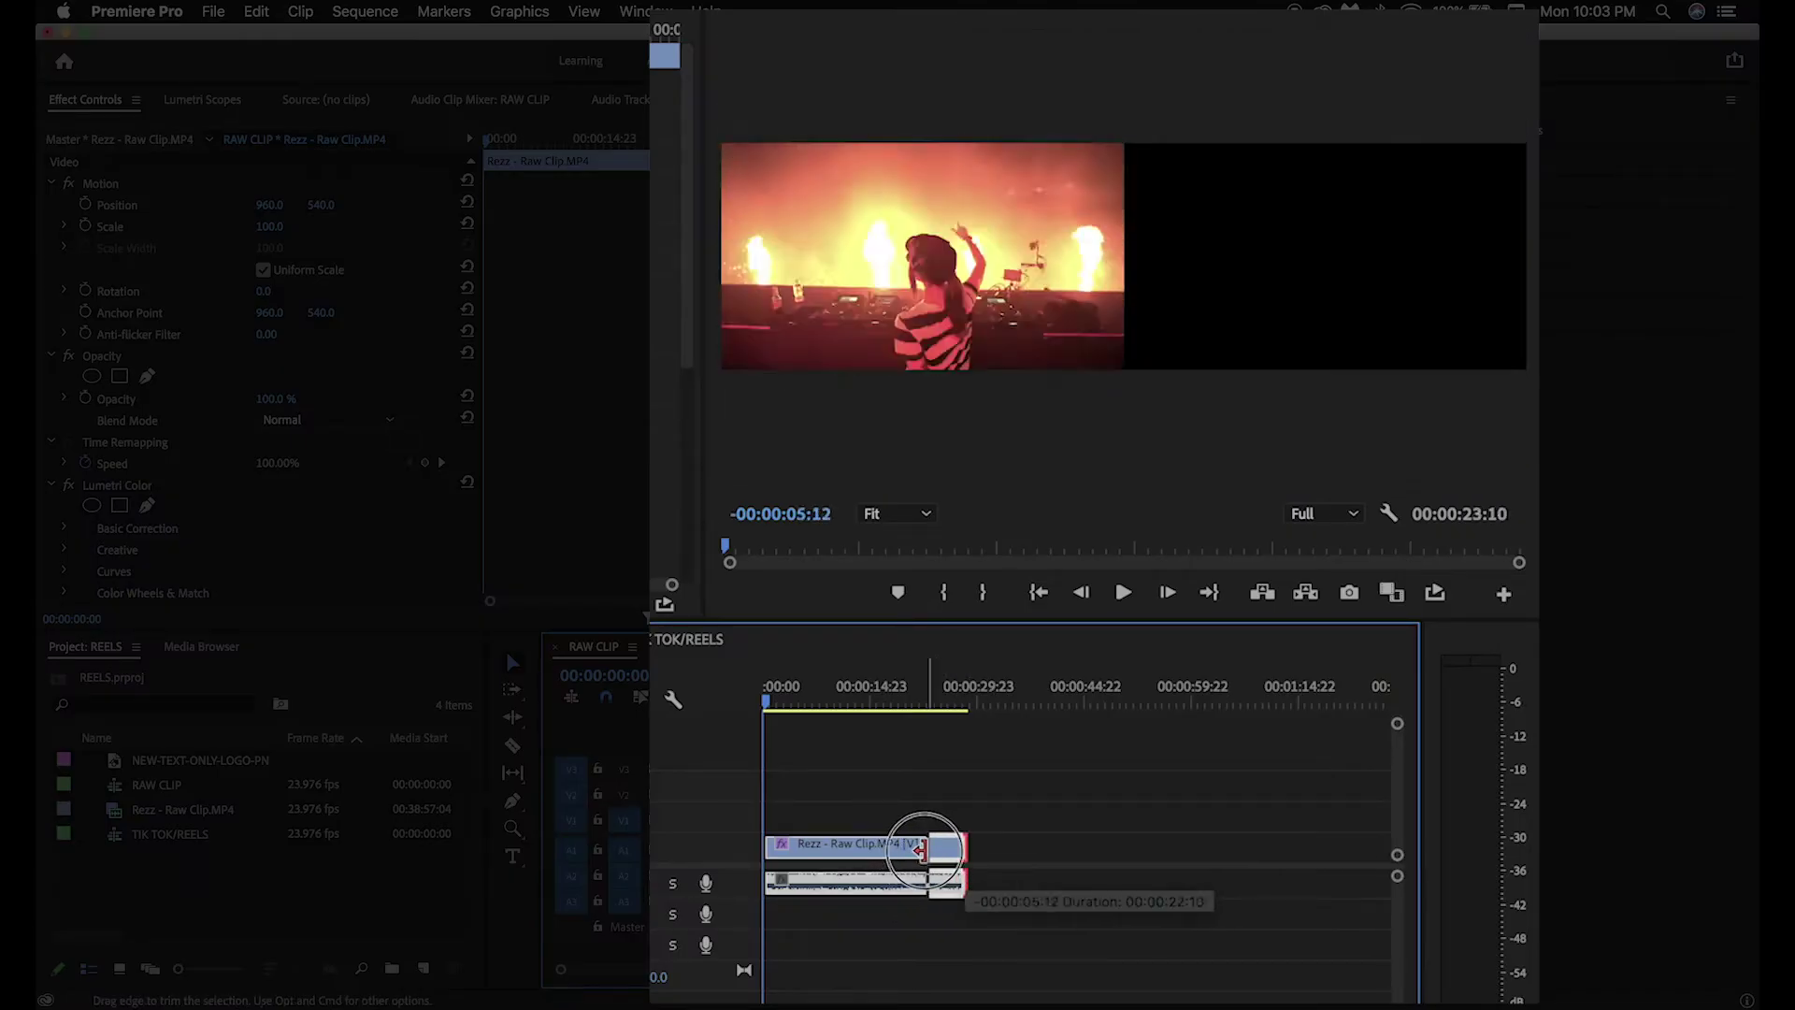
drag(883, 848, 888, 847)
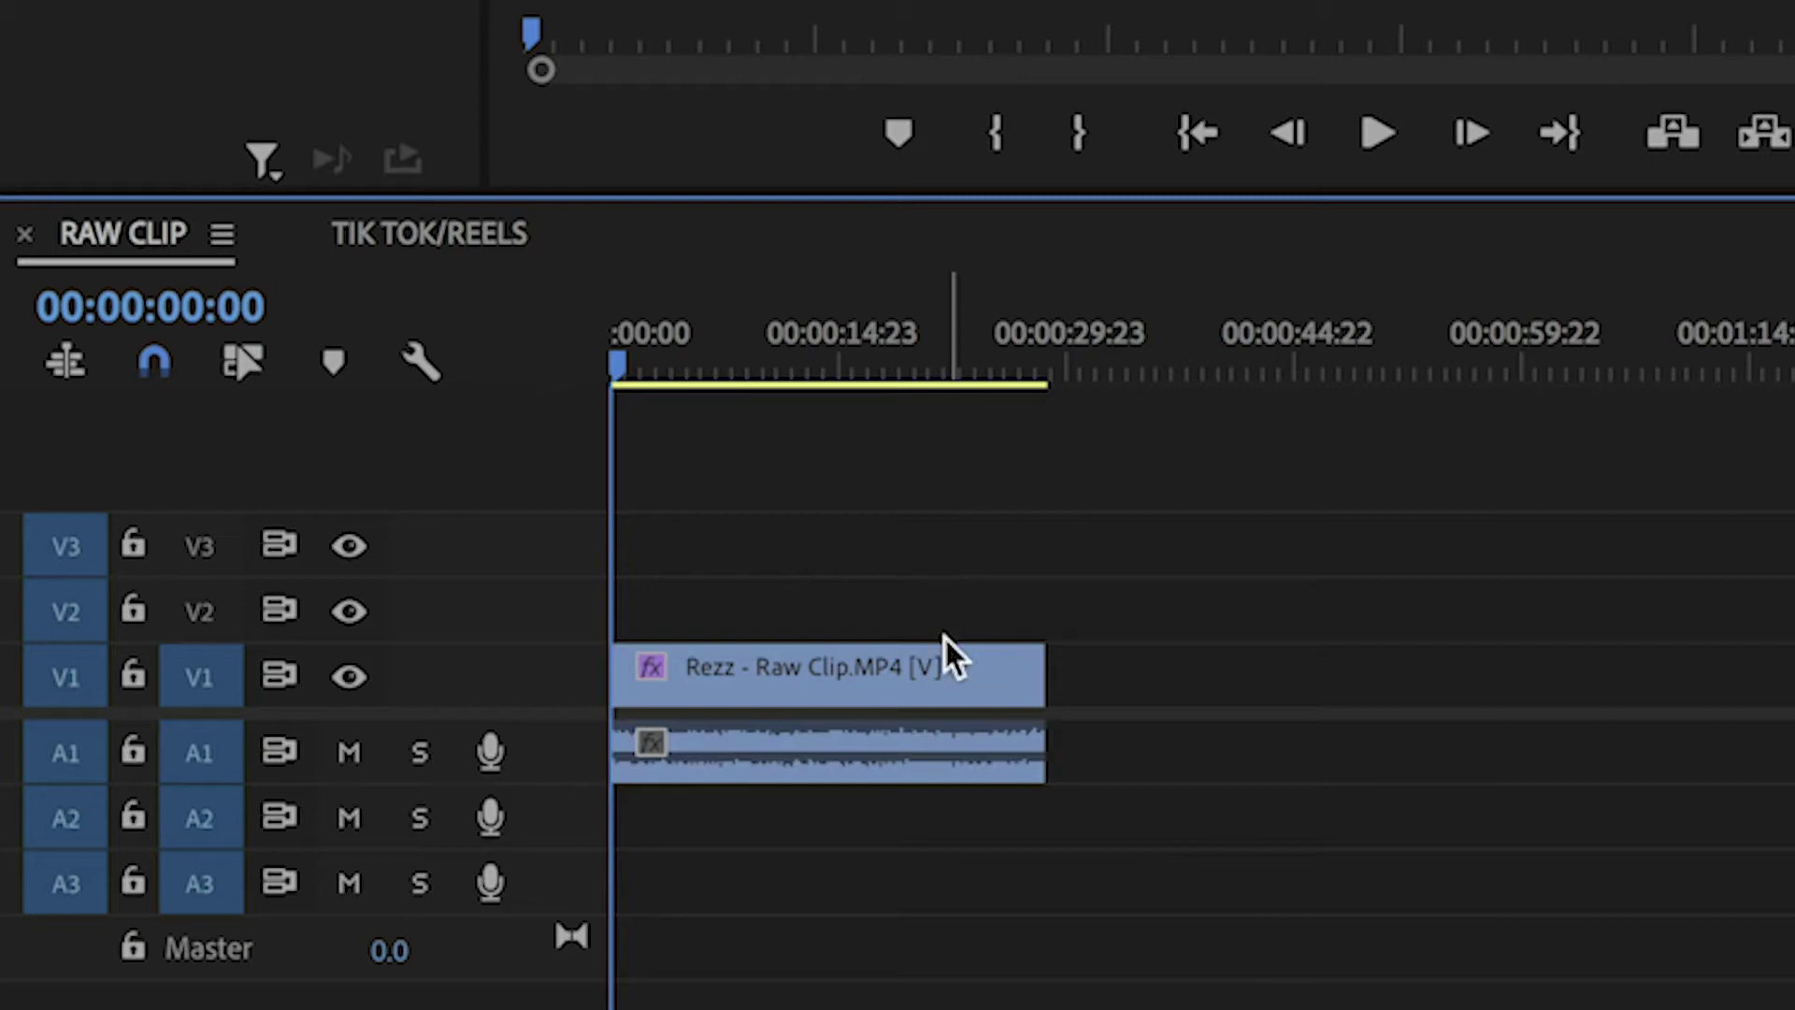
Load the REZZ LUT as the Rezz clip's Lumetri Basic Correction Input LUT
click(967, 665)
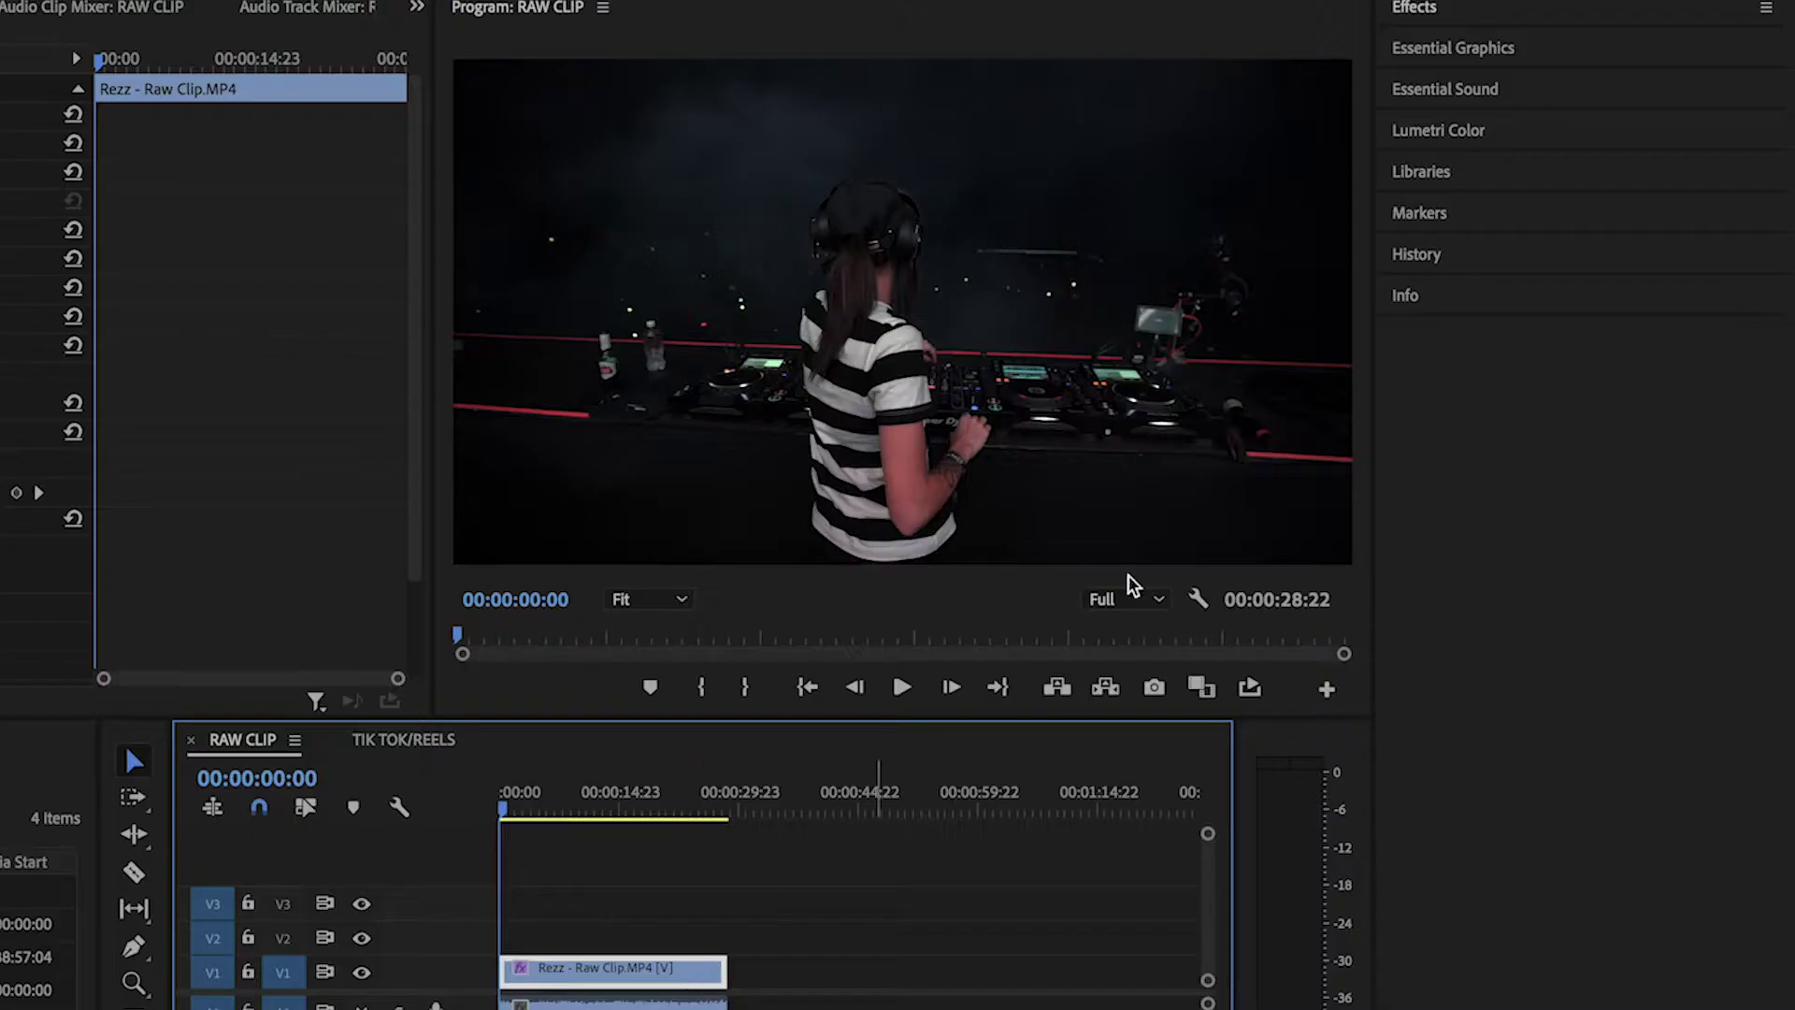
click(1560, 132)
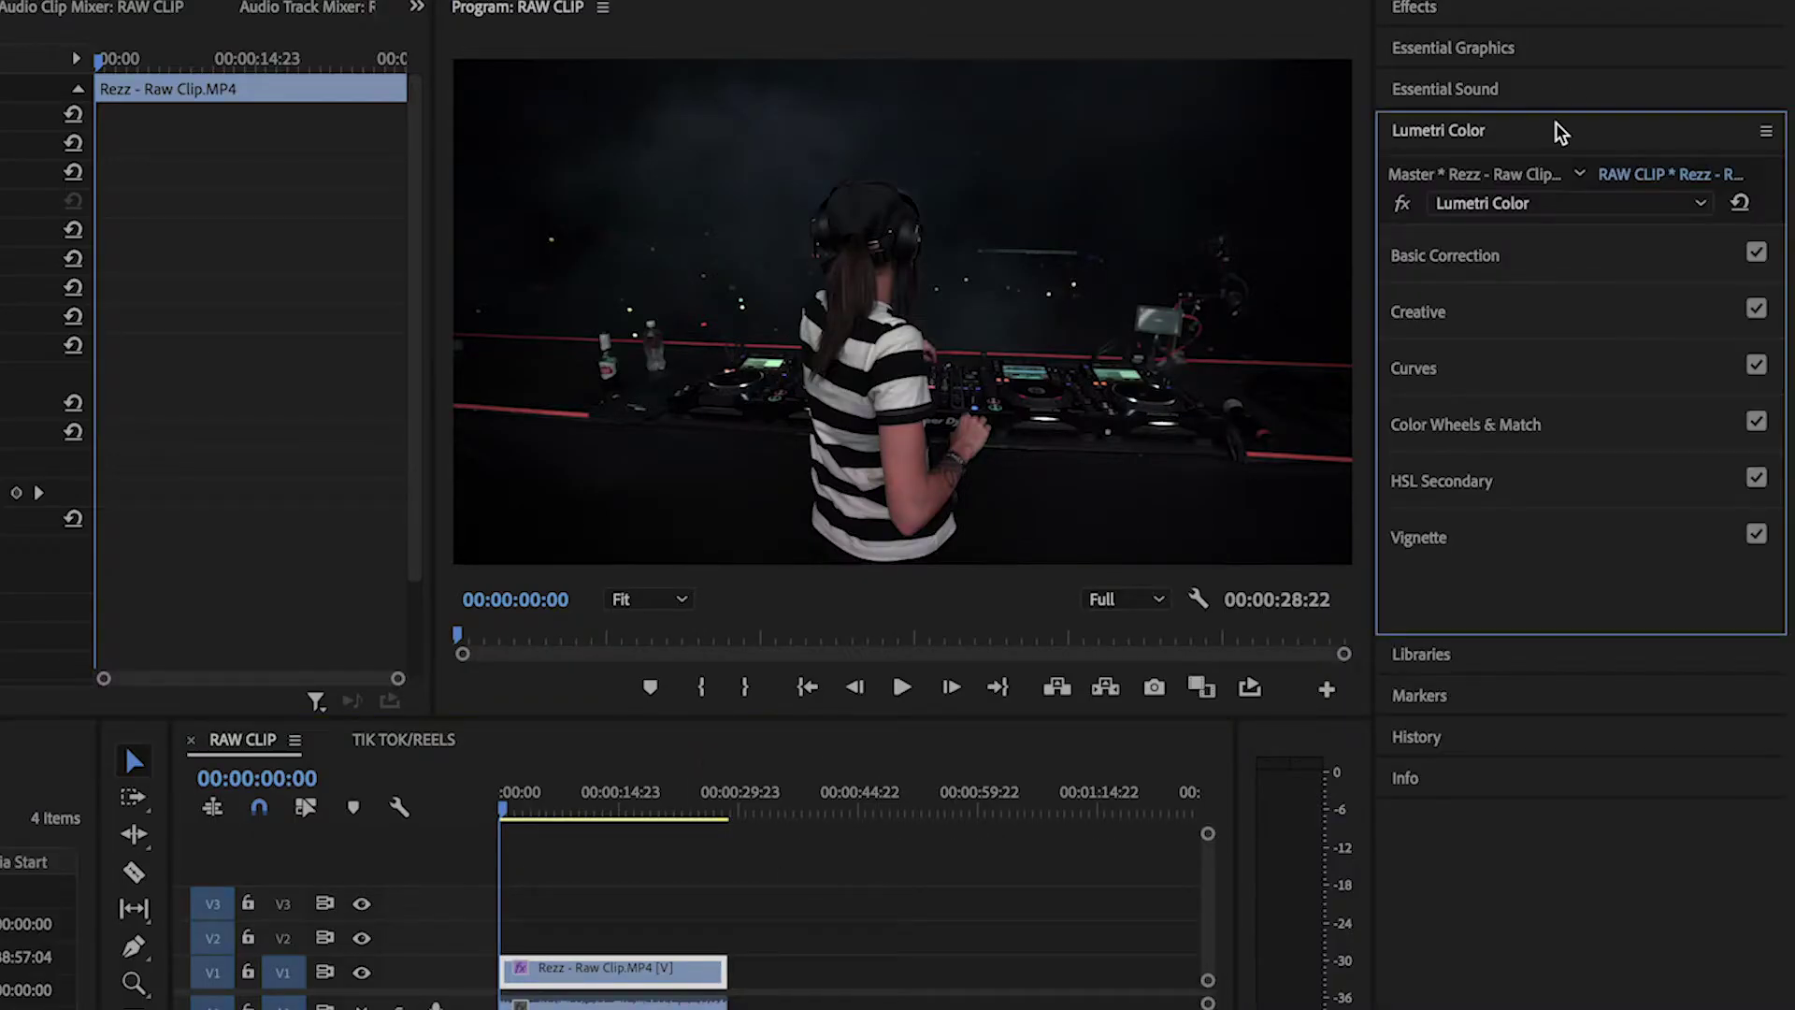
click(1599, 257)
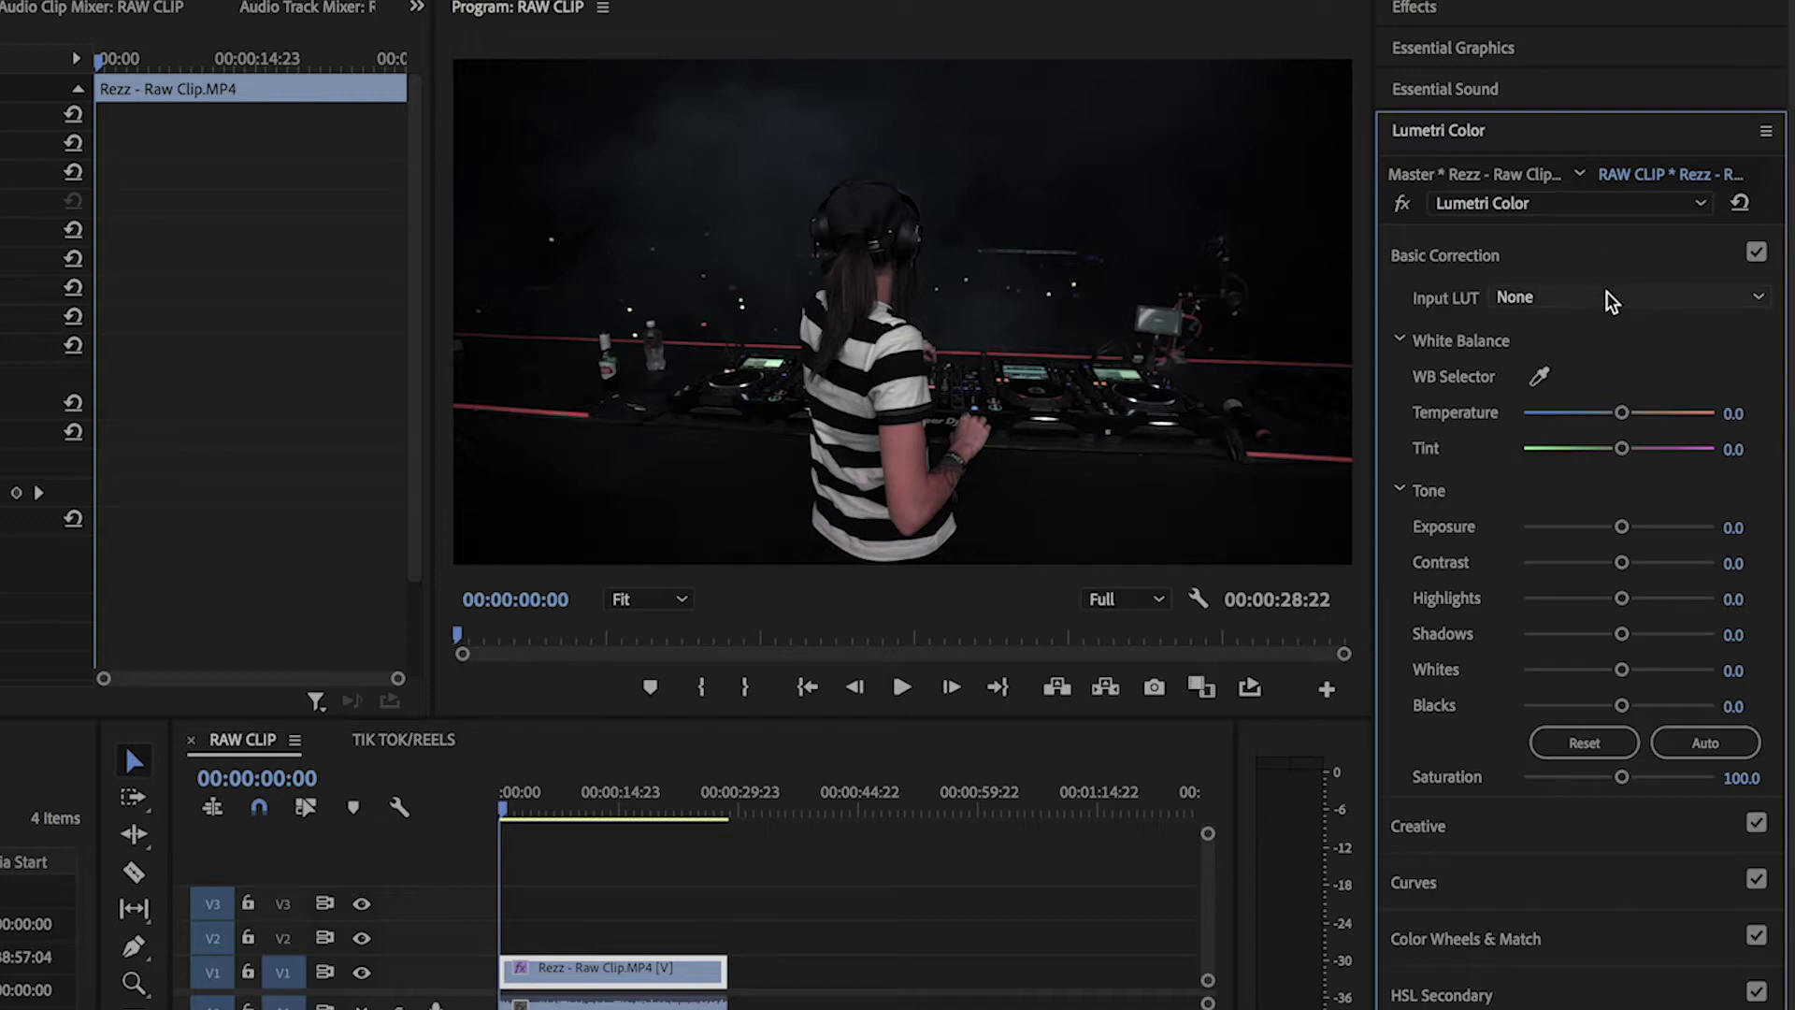
click(1580, 384)
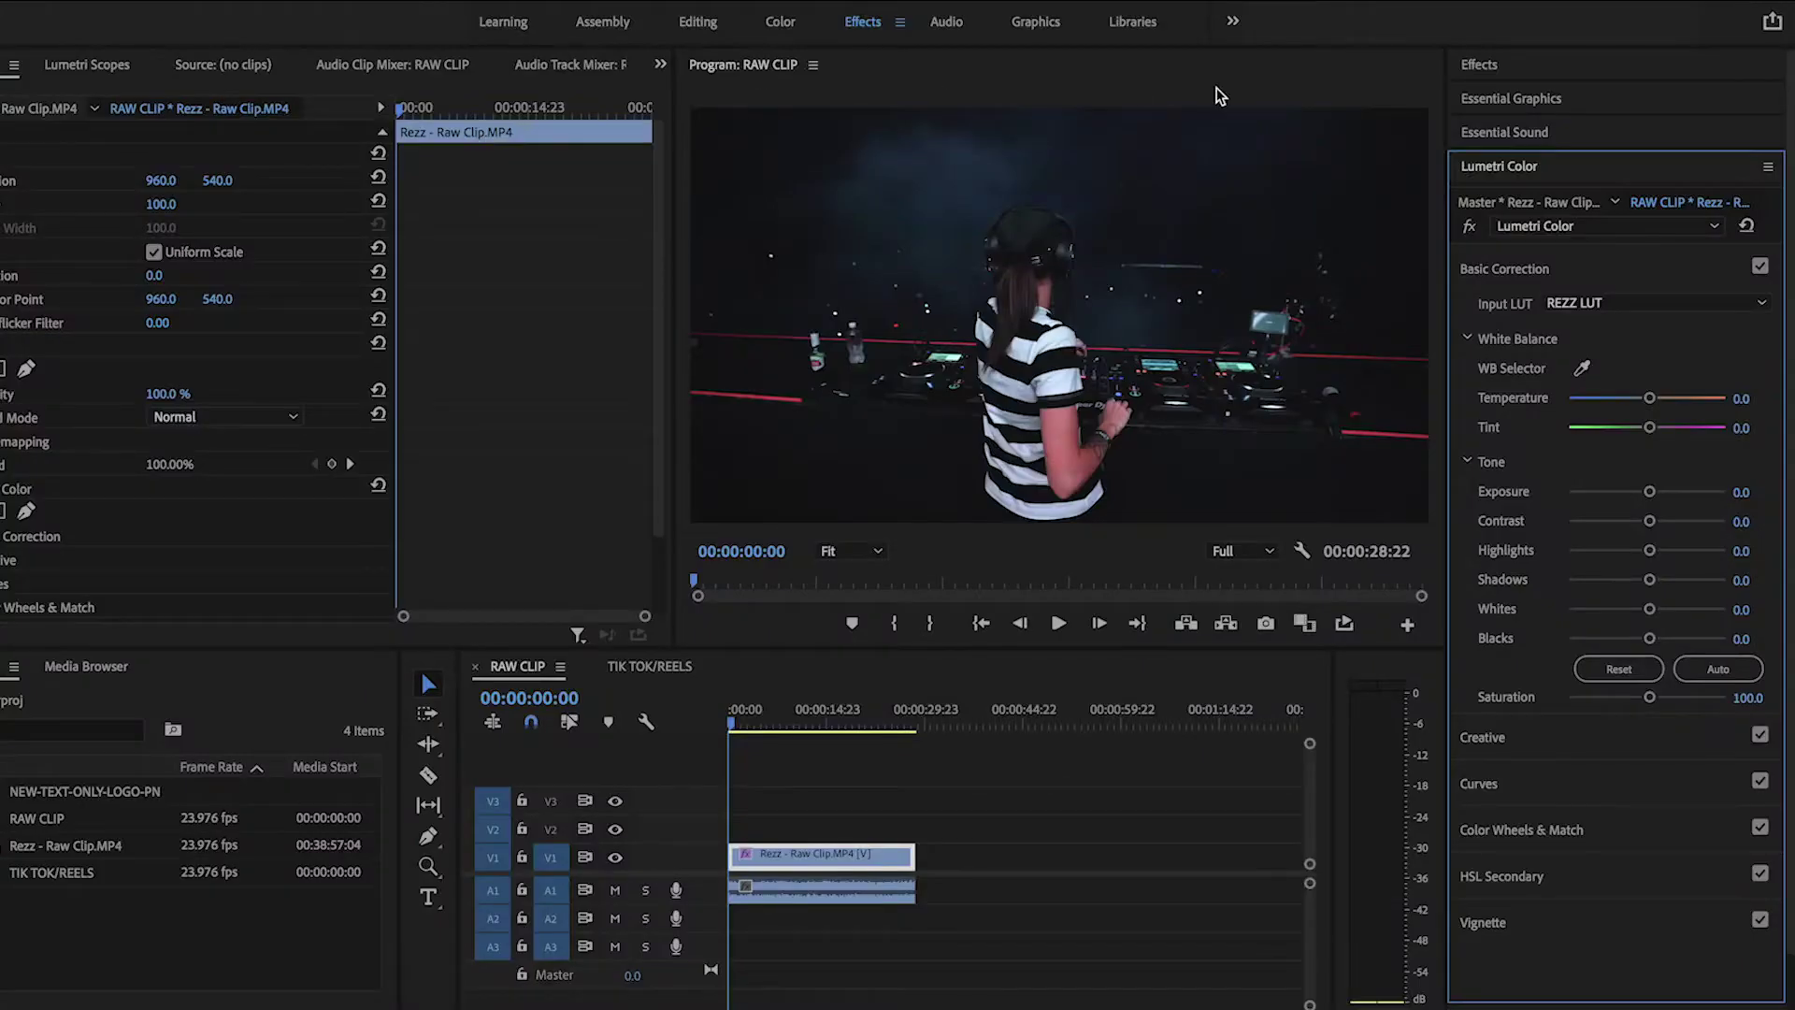
Add a Constant Gain crossfade at the Rezz audio's start, lengthened to 00:00:02:08
click(1576, 66)
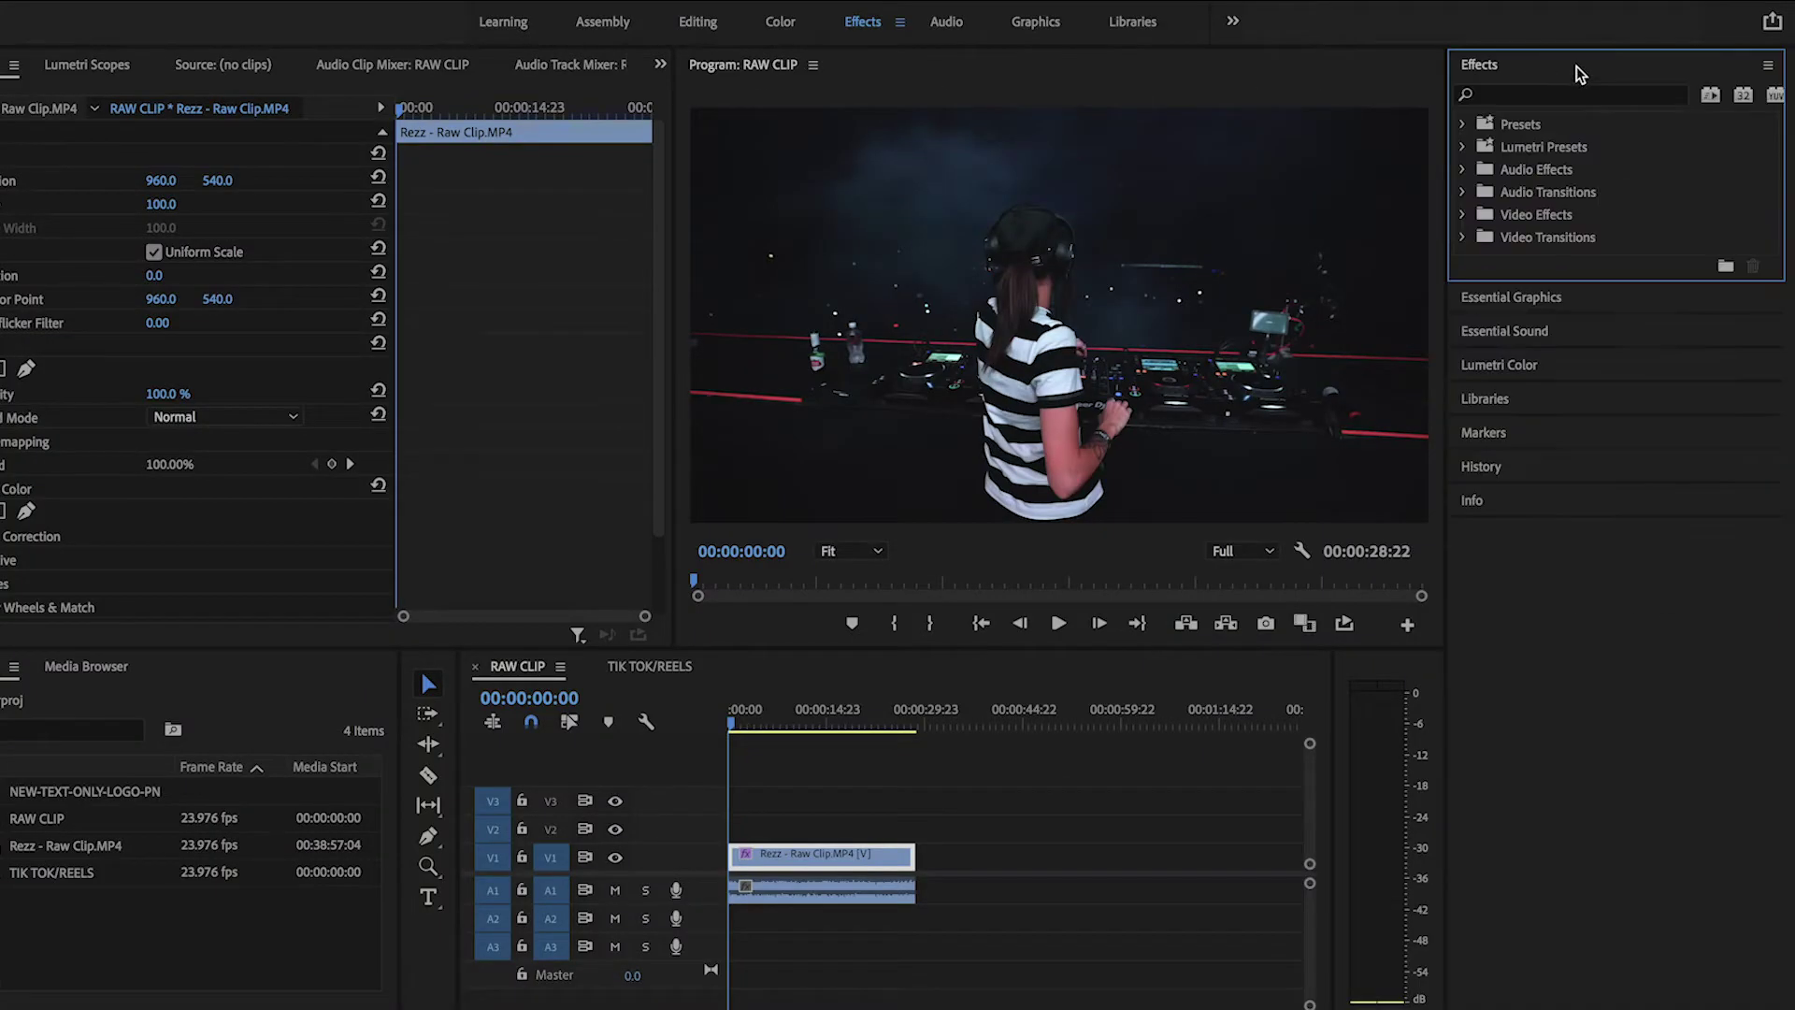
click(1464, 191)
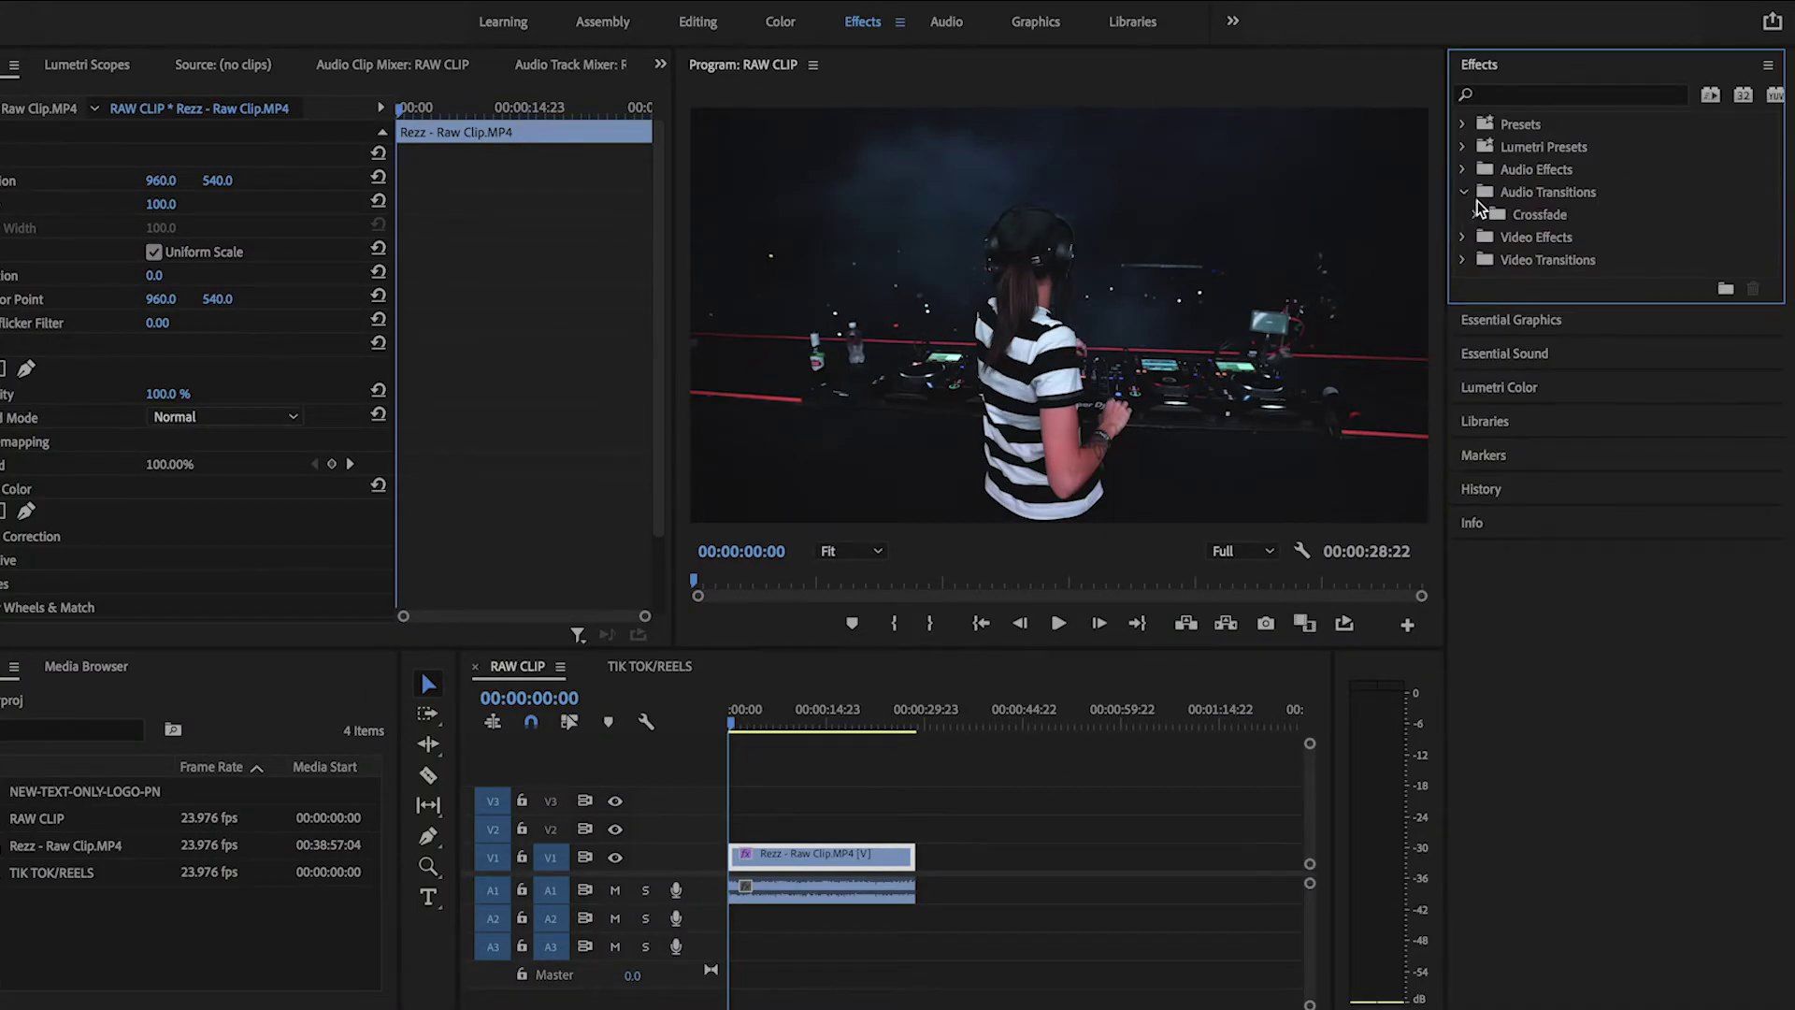
click(1477, 214)
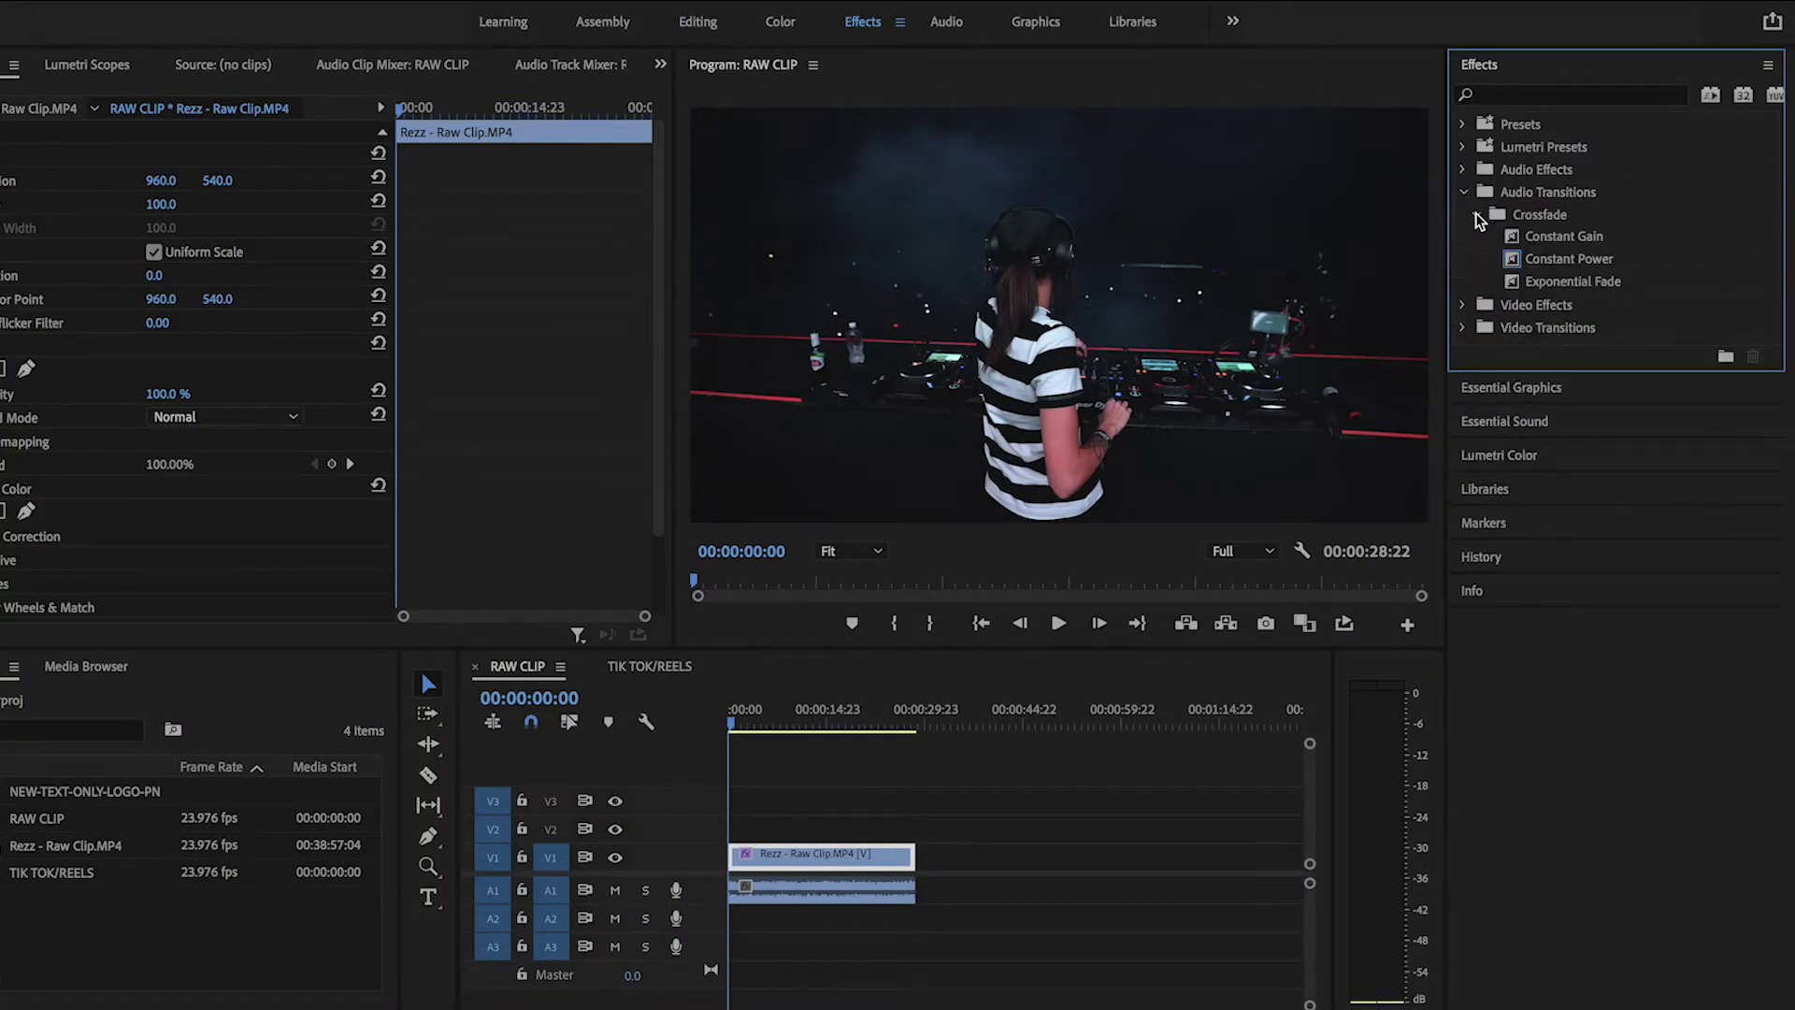
drag(1552, 233, 914, 726)
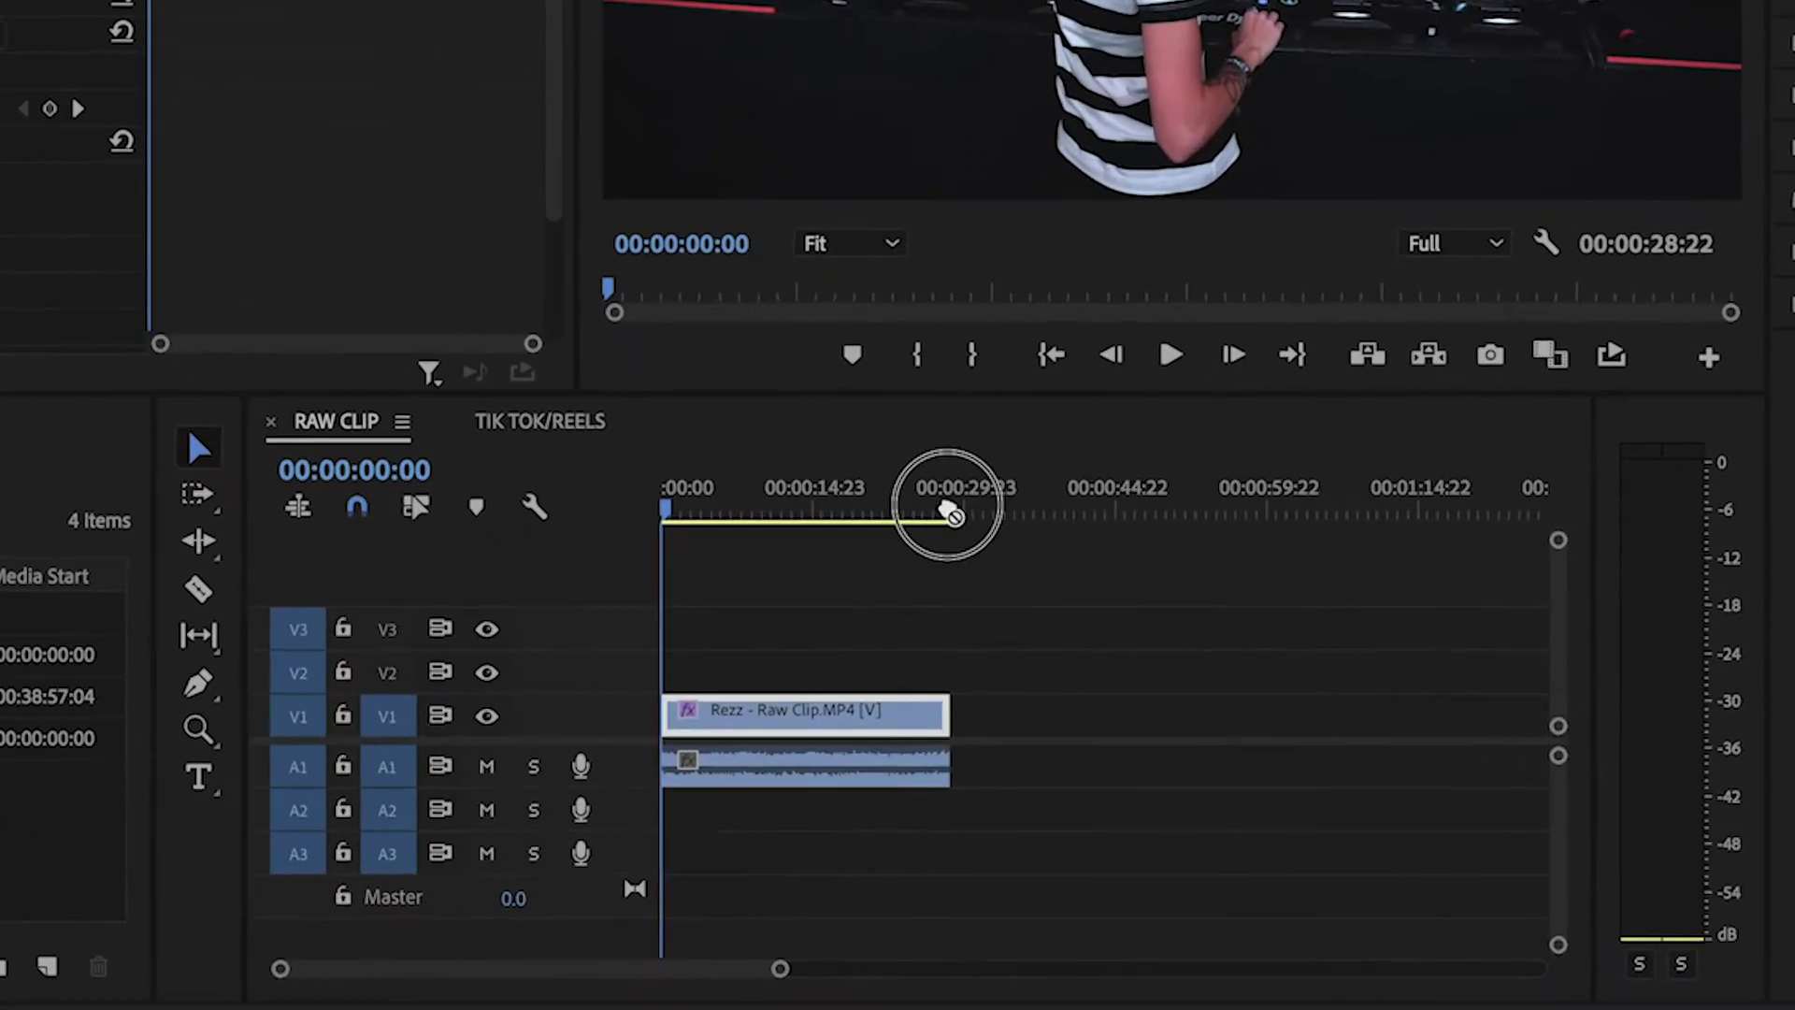
drag(946, 510, 673, 767)
drag(692, 708, 692, 708)
key(=)
key(=)
key(=)
key(=)
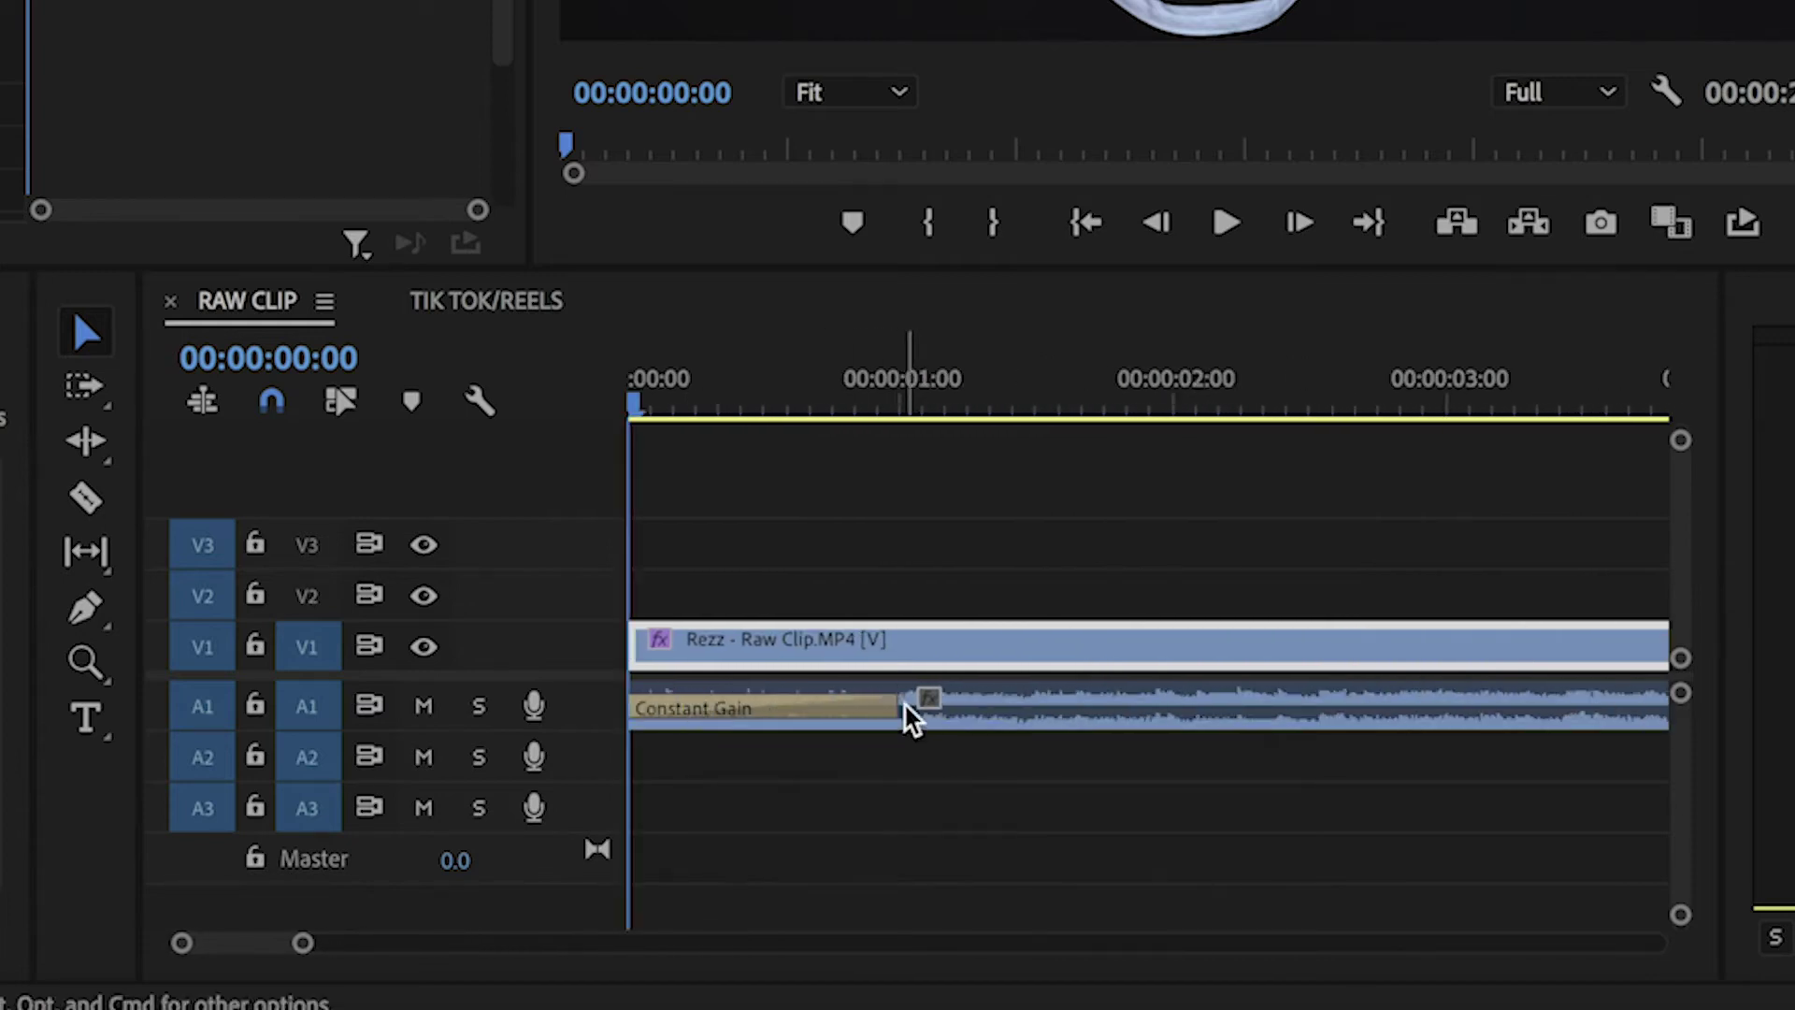
drag(895, 705, 1153, 701)
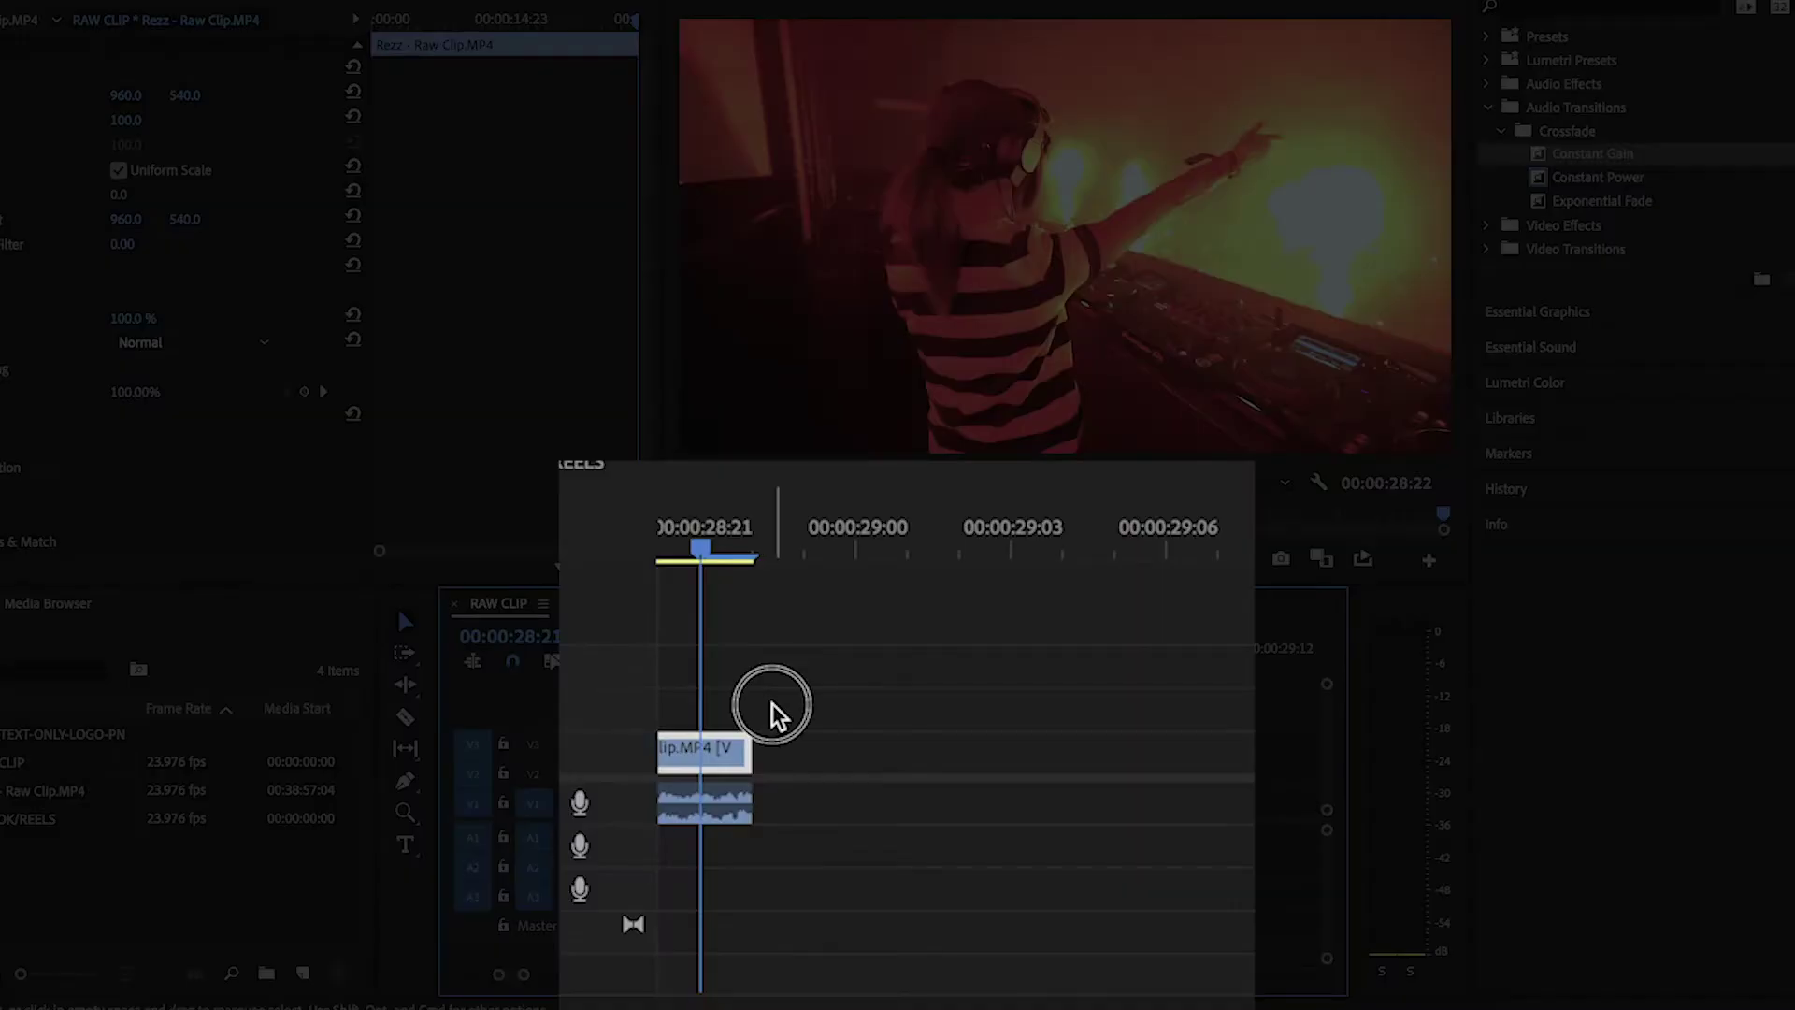
Split the ending clip at several points a frame or two apart
scroll(776, 716, up, 5)
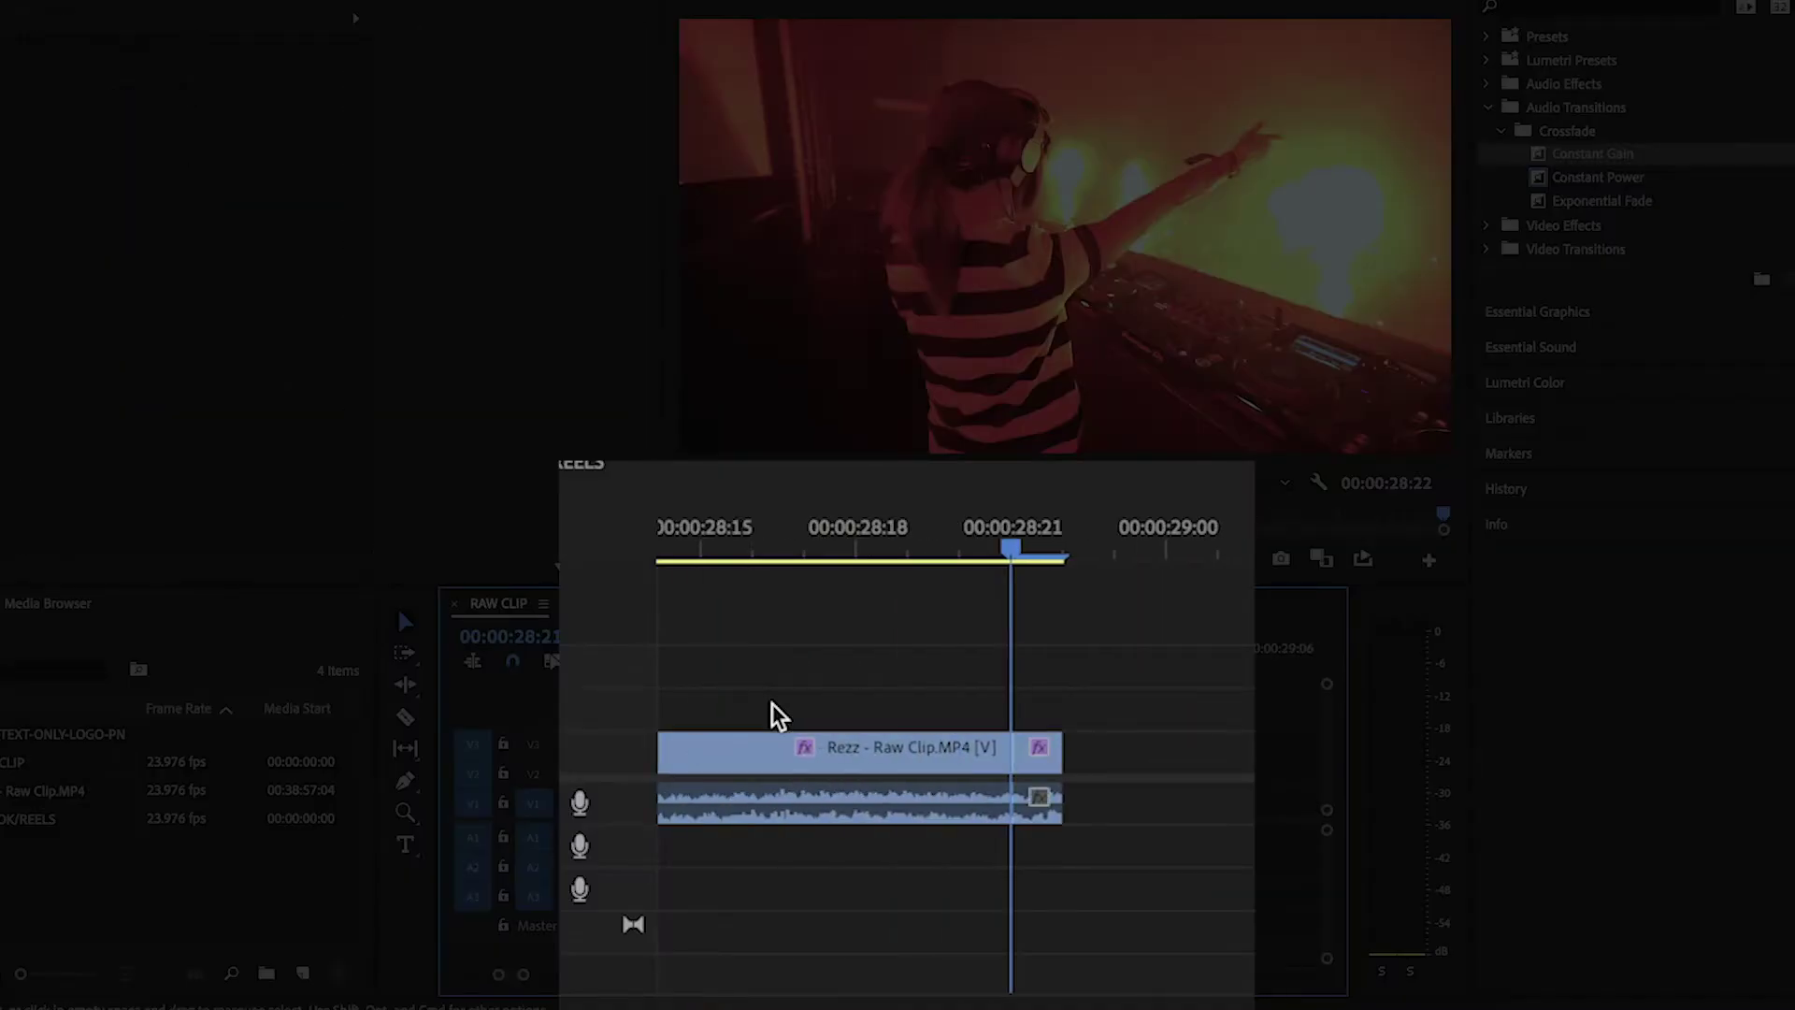
key(Left)
key(super+shift+k)
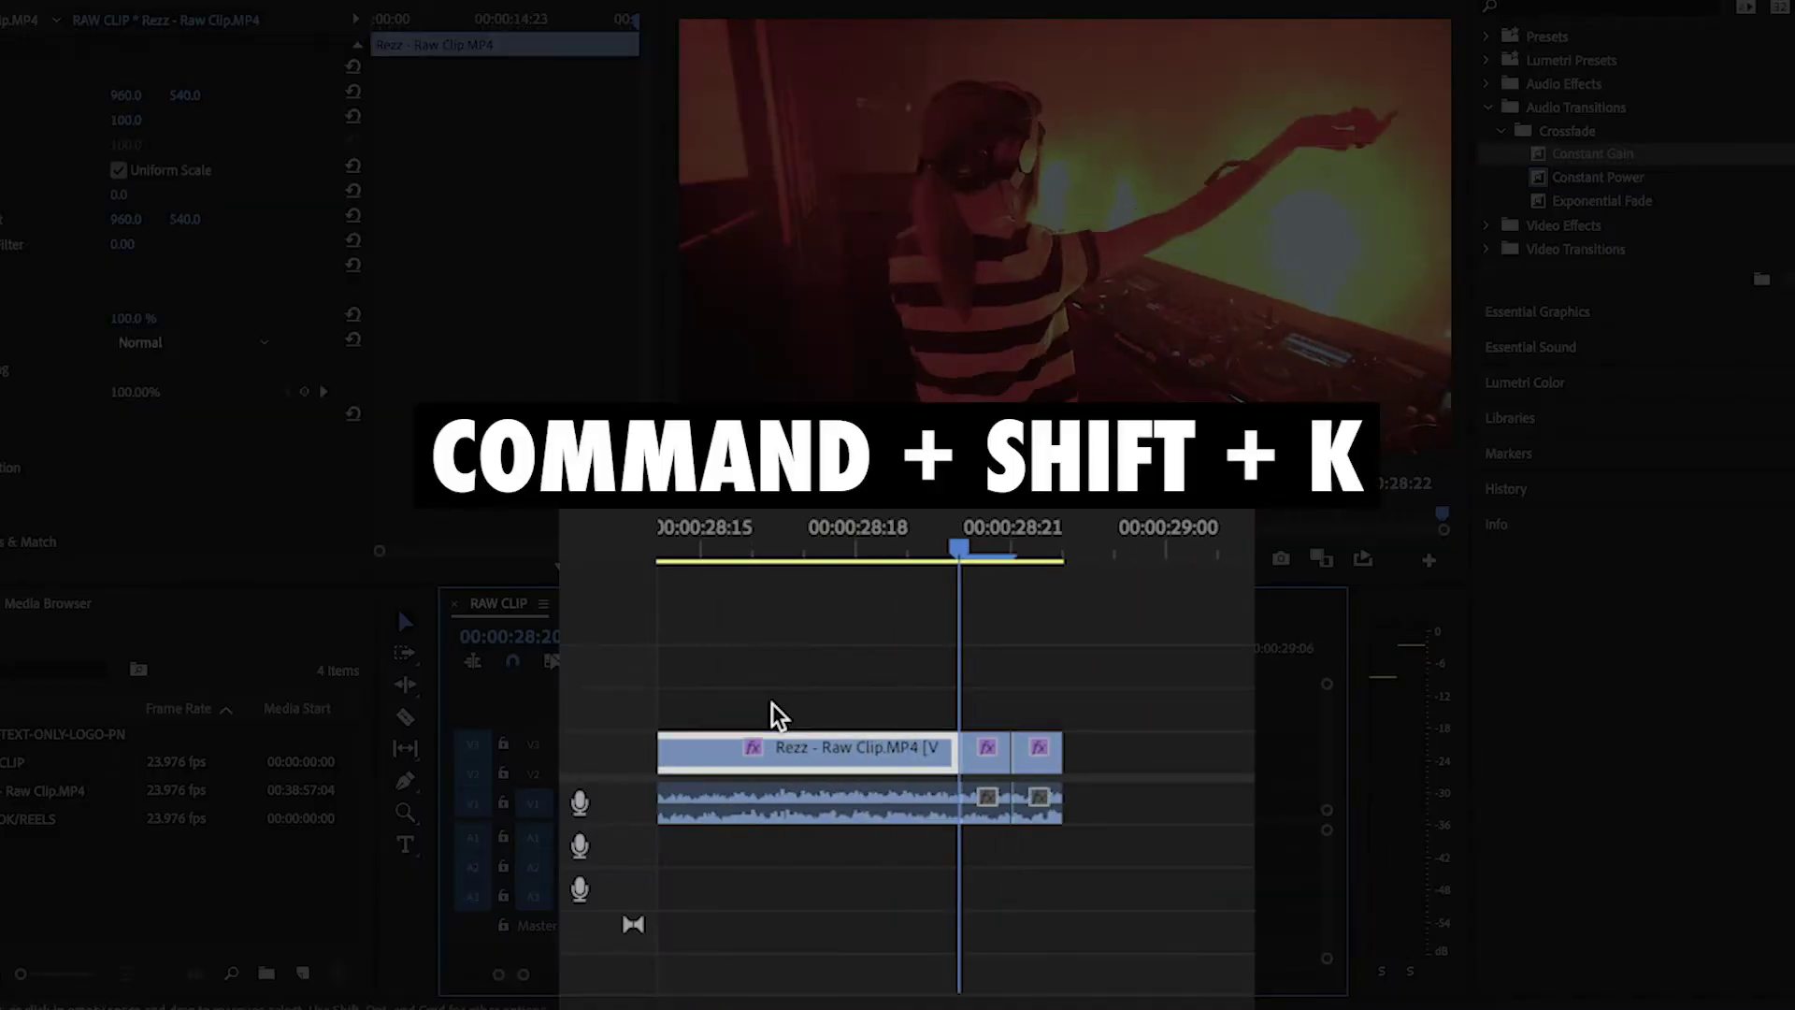
key(Left)
key(super+shift+k)
key(Left)
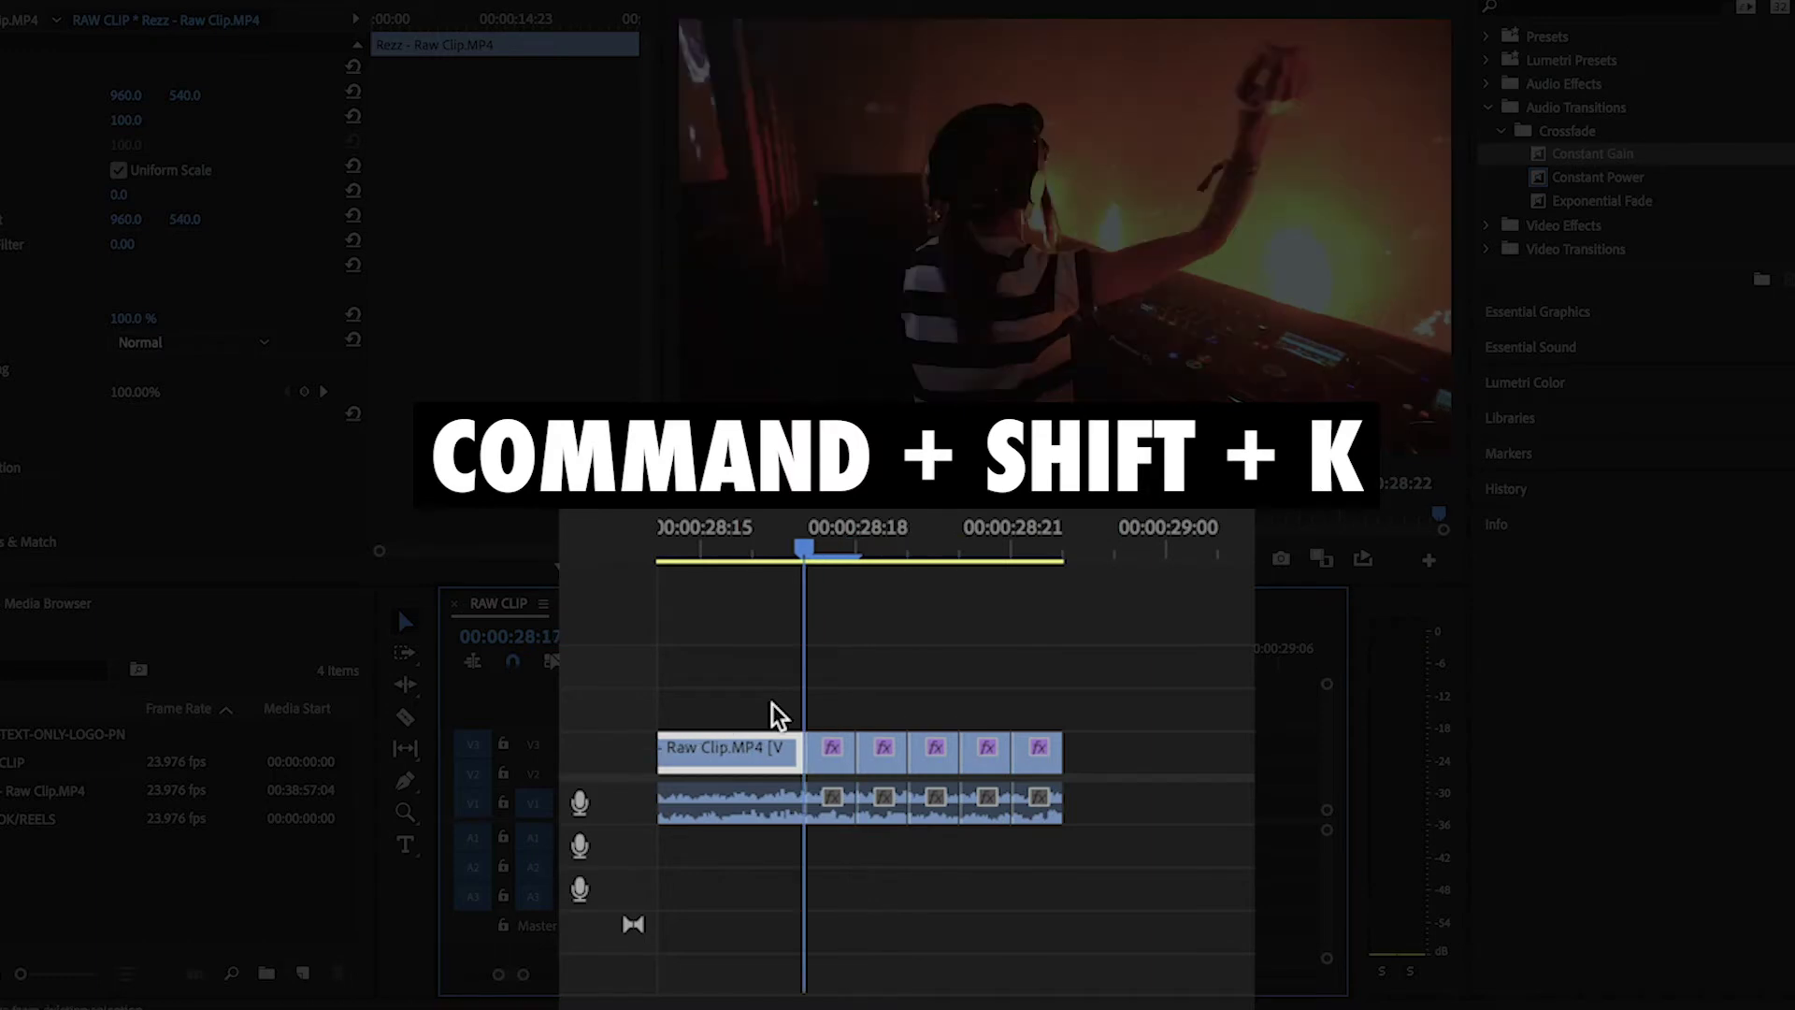
key(Left)
key(super+shift+k)
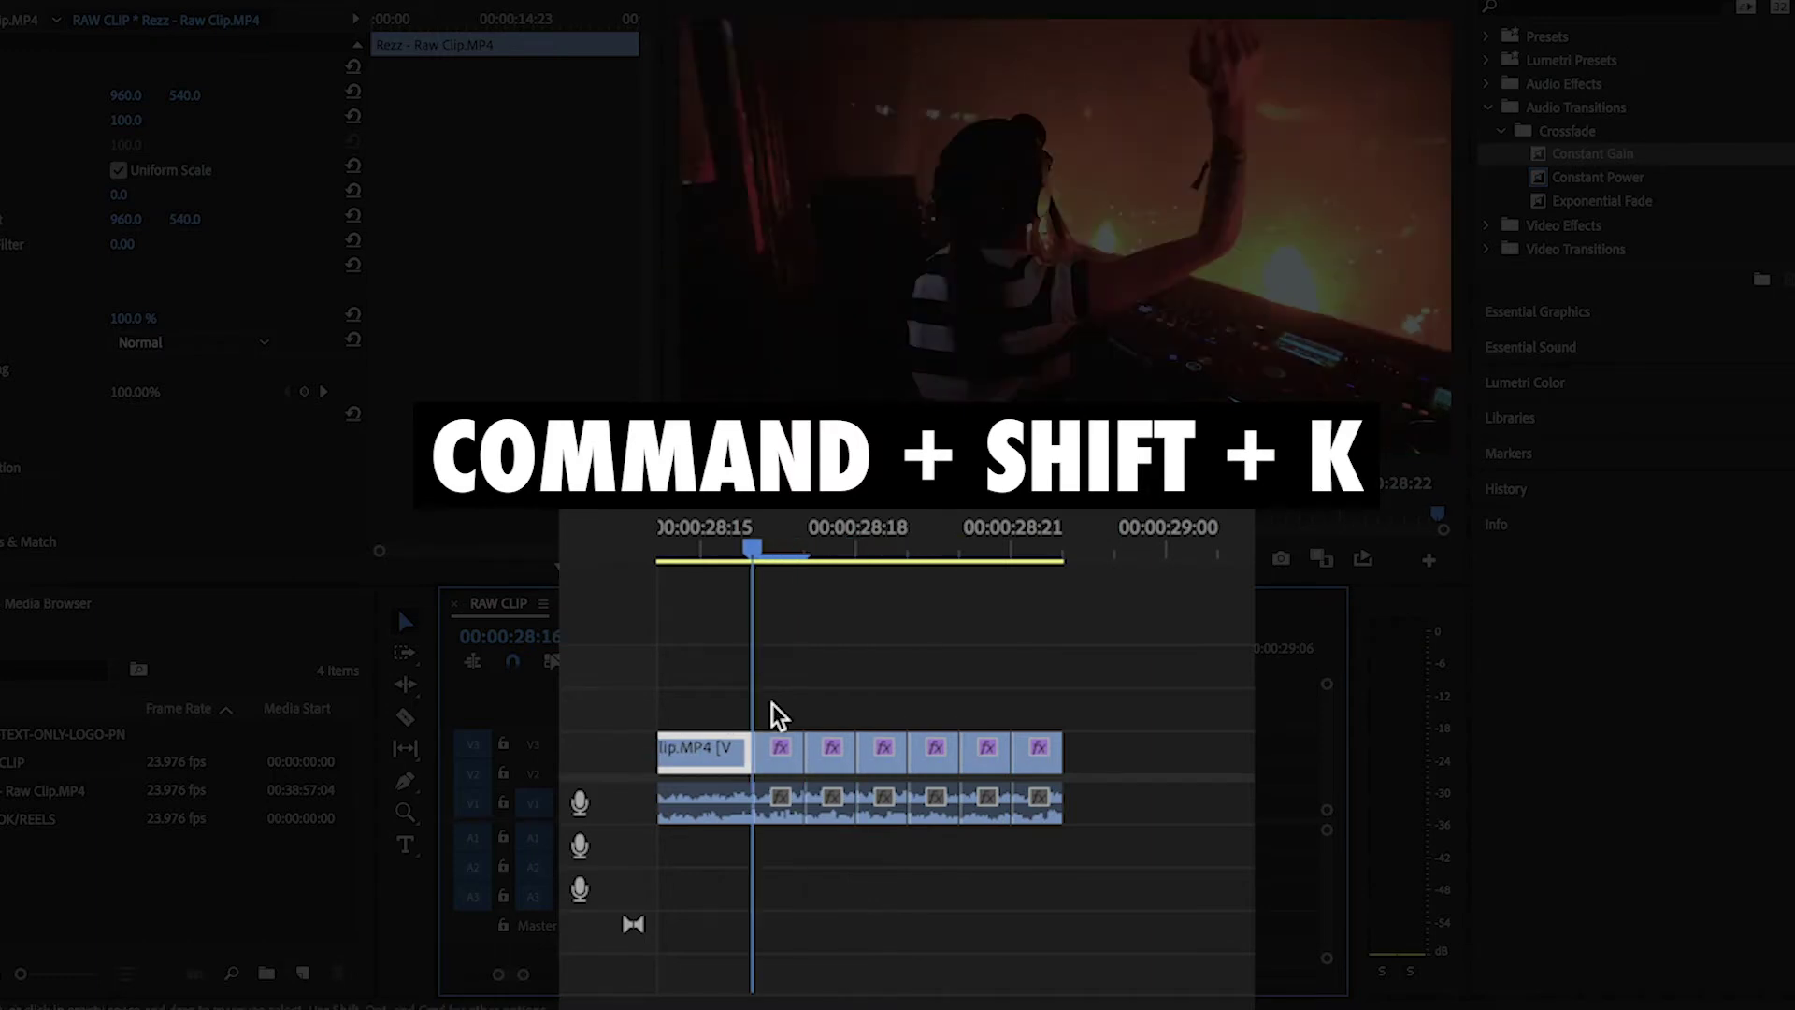
Delete the fifth effected segment of the ending, leaving a gap
key(d)
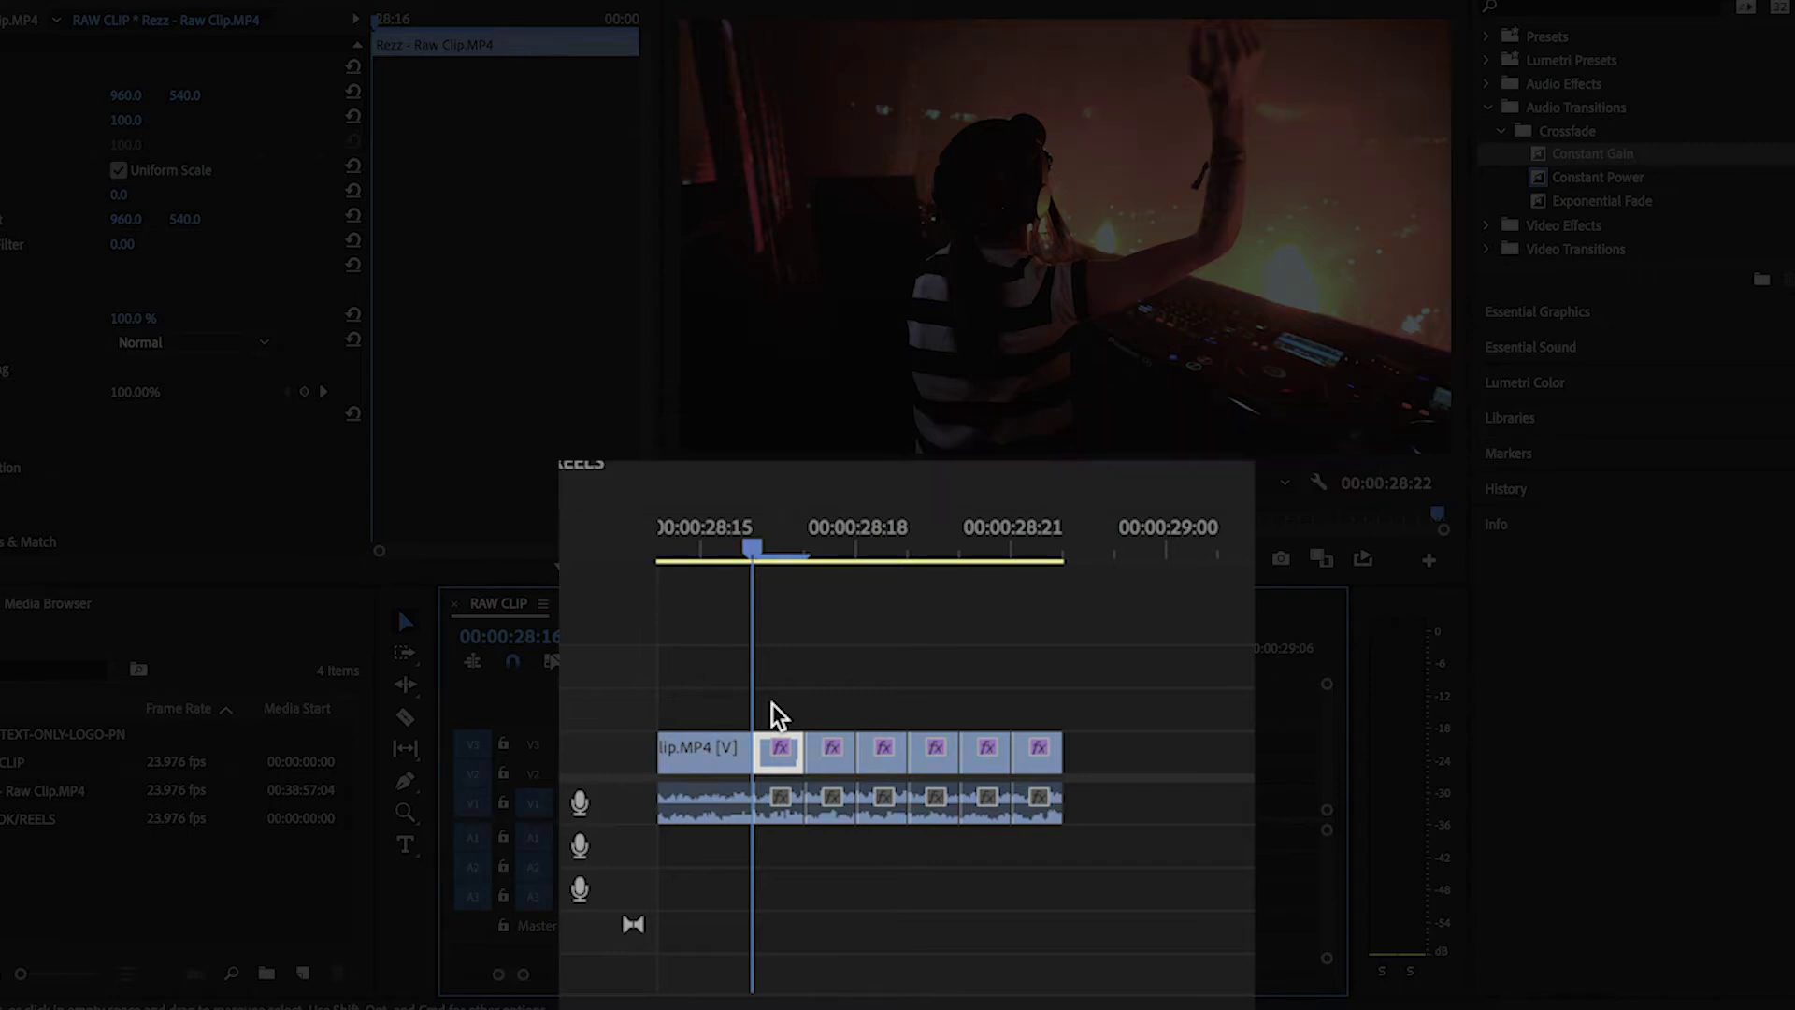
click(988, 799)
key(Delete)
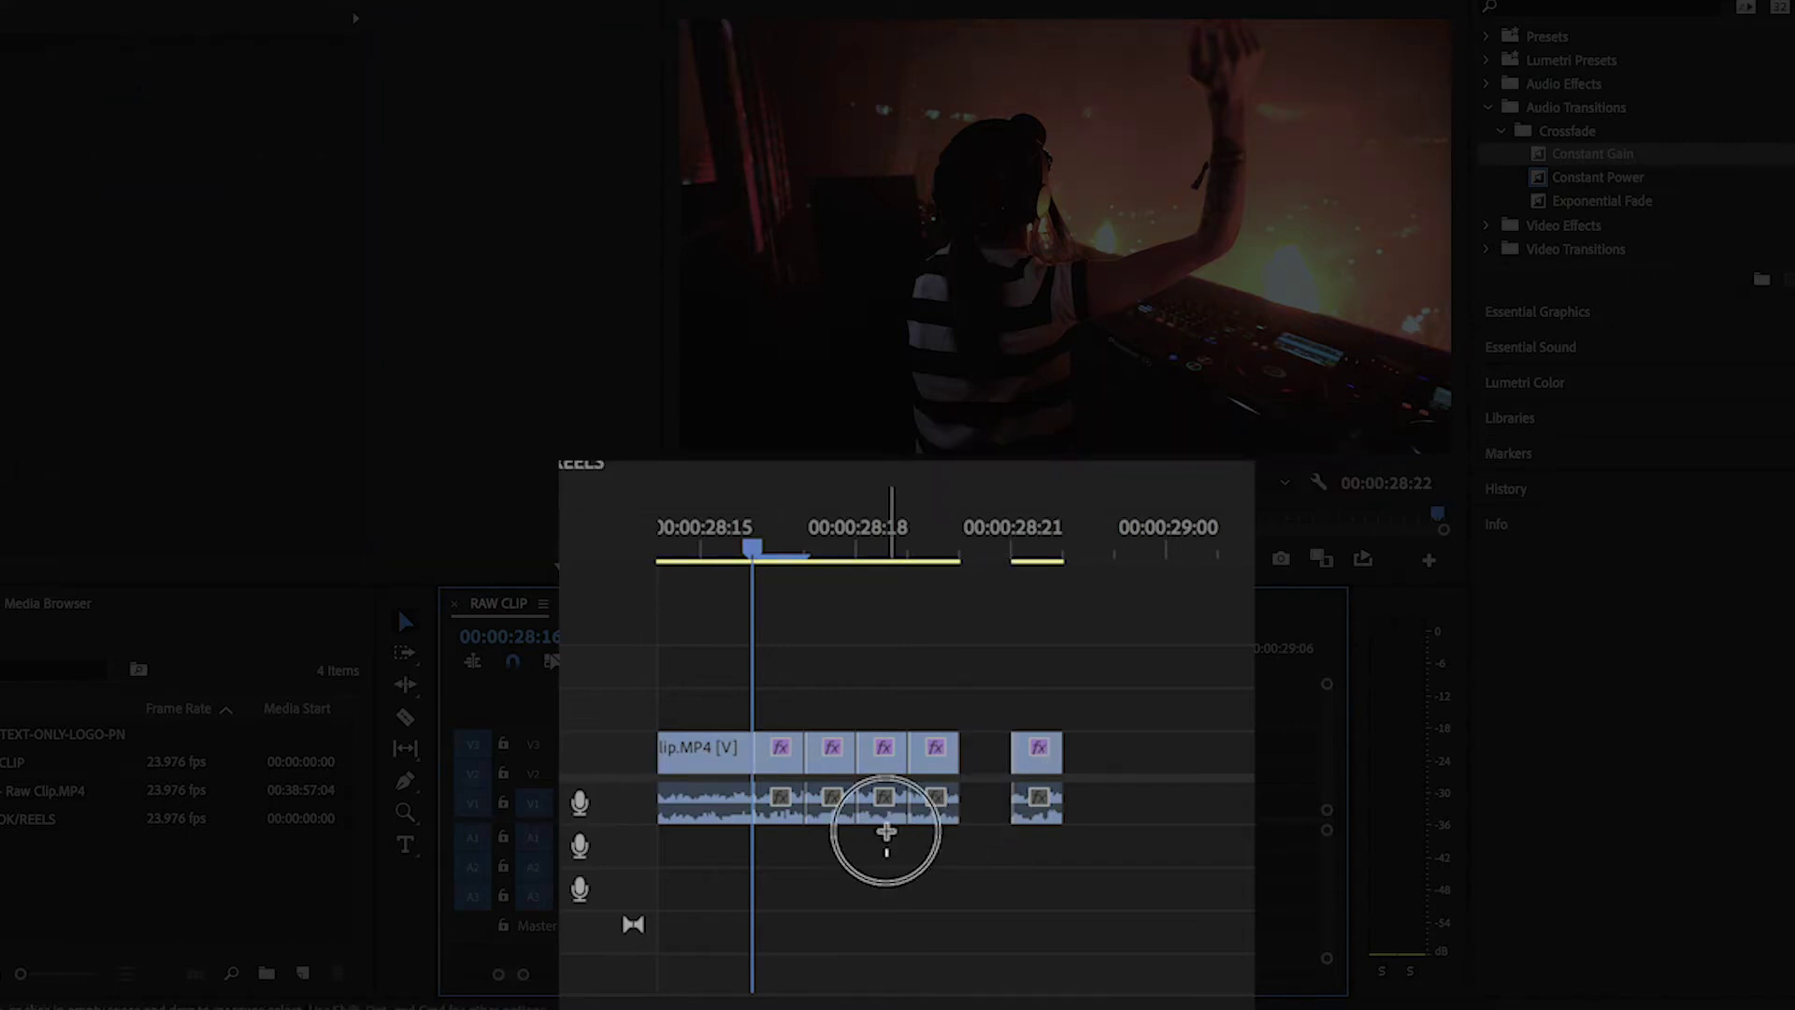
Place the text-only logo image on V1 and trim it to a brief flash
click(785, 781)
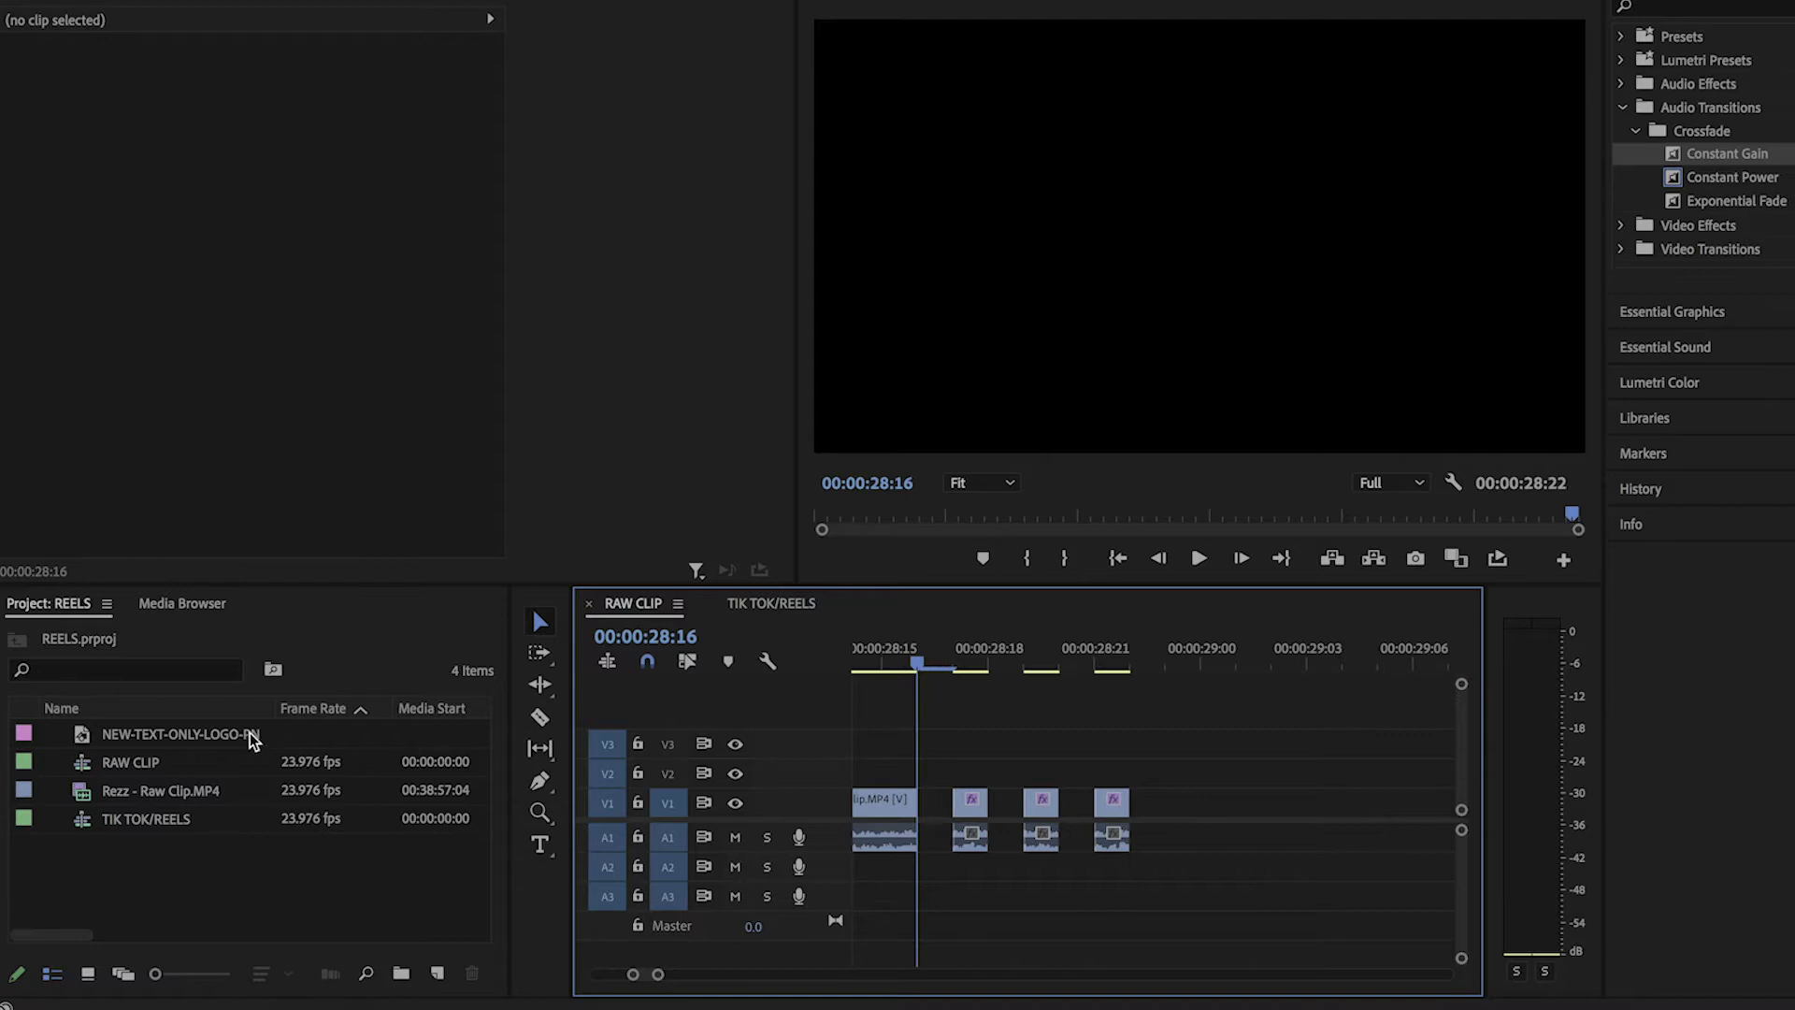
drag(108, 734, 1206, 795)
drag(1136, 739, 1123, 736)
key(minus)
key(minus)
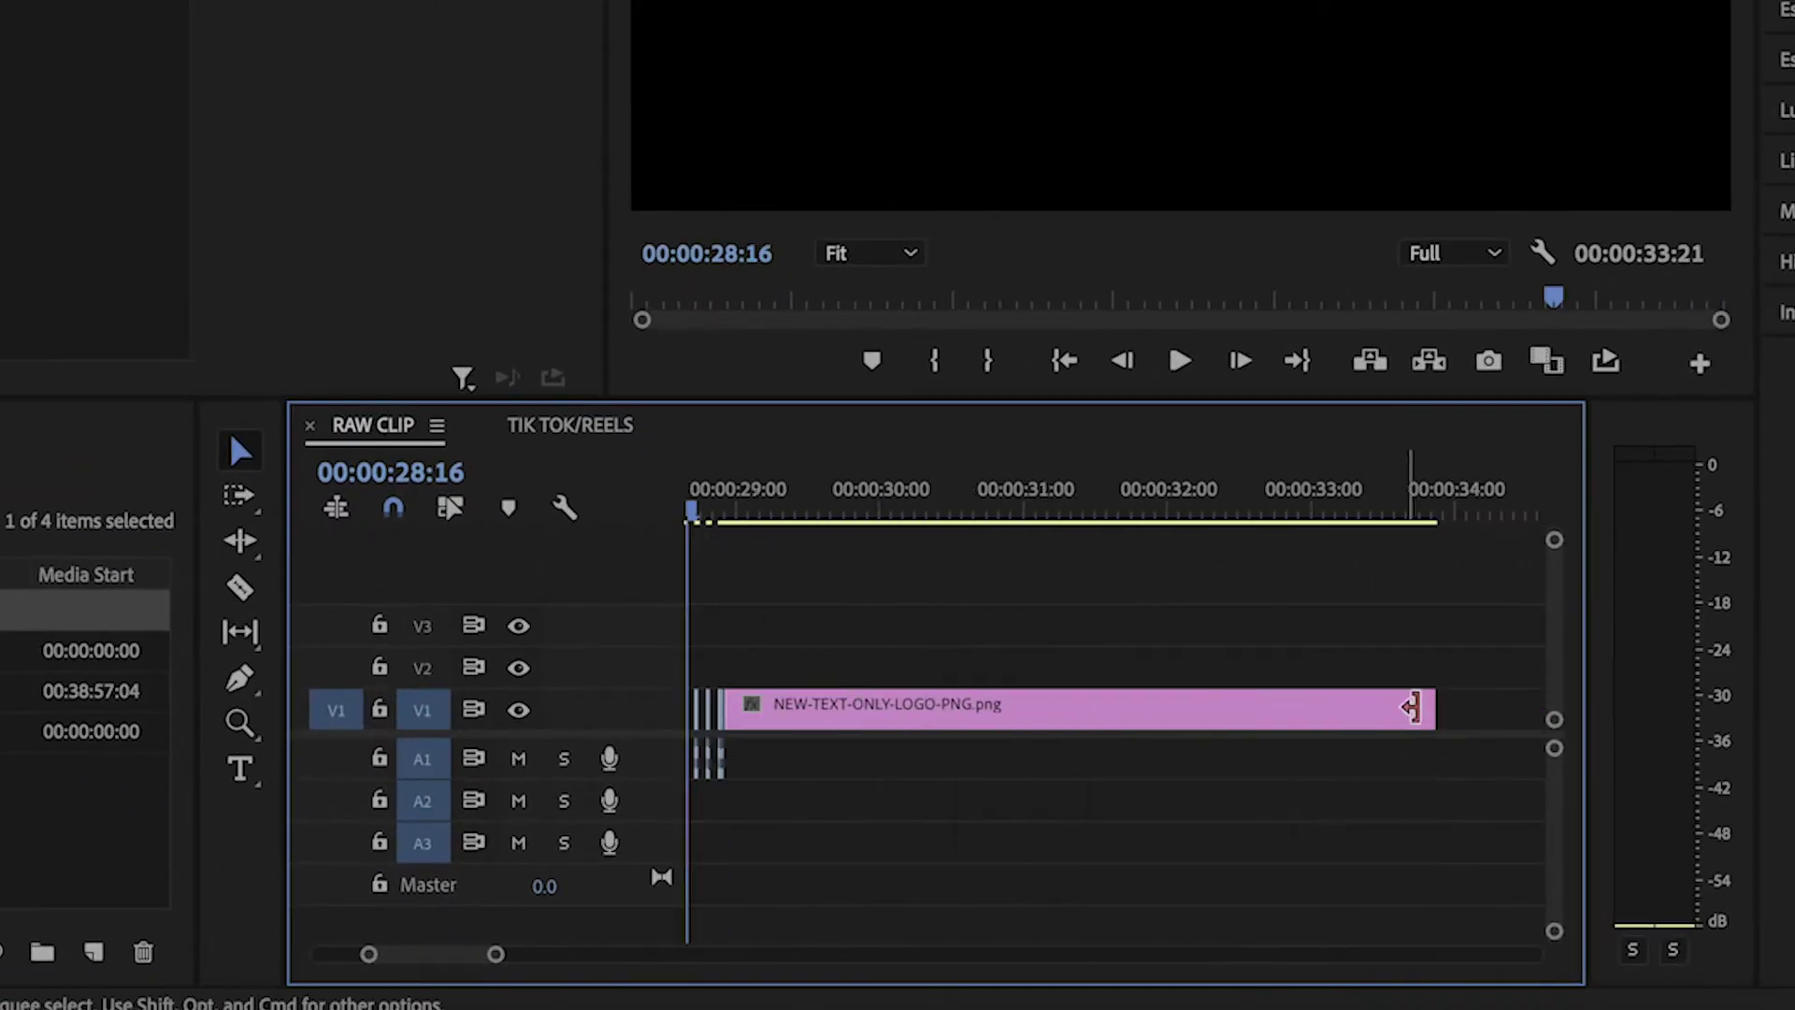
drag(1409, 708, 743, 720)
key(=)
drag(1249, 708, 913, 721)
key(=)
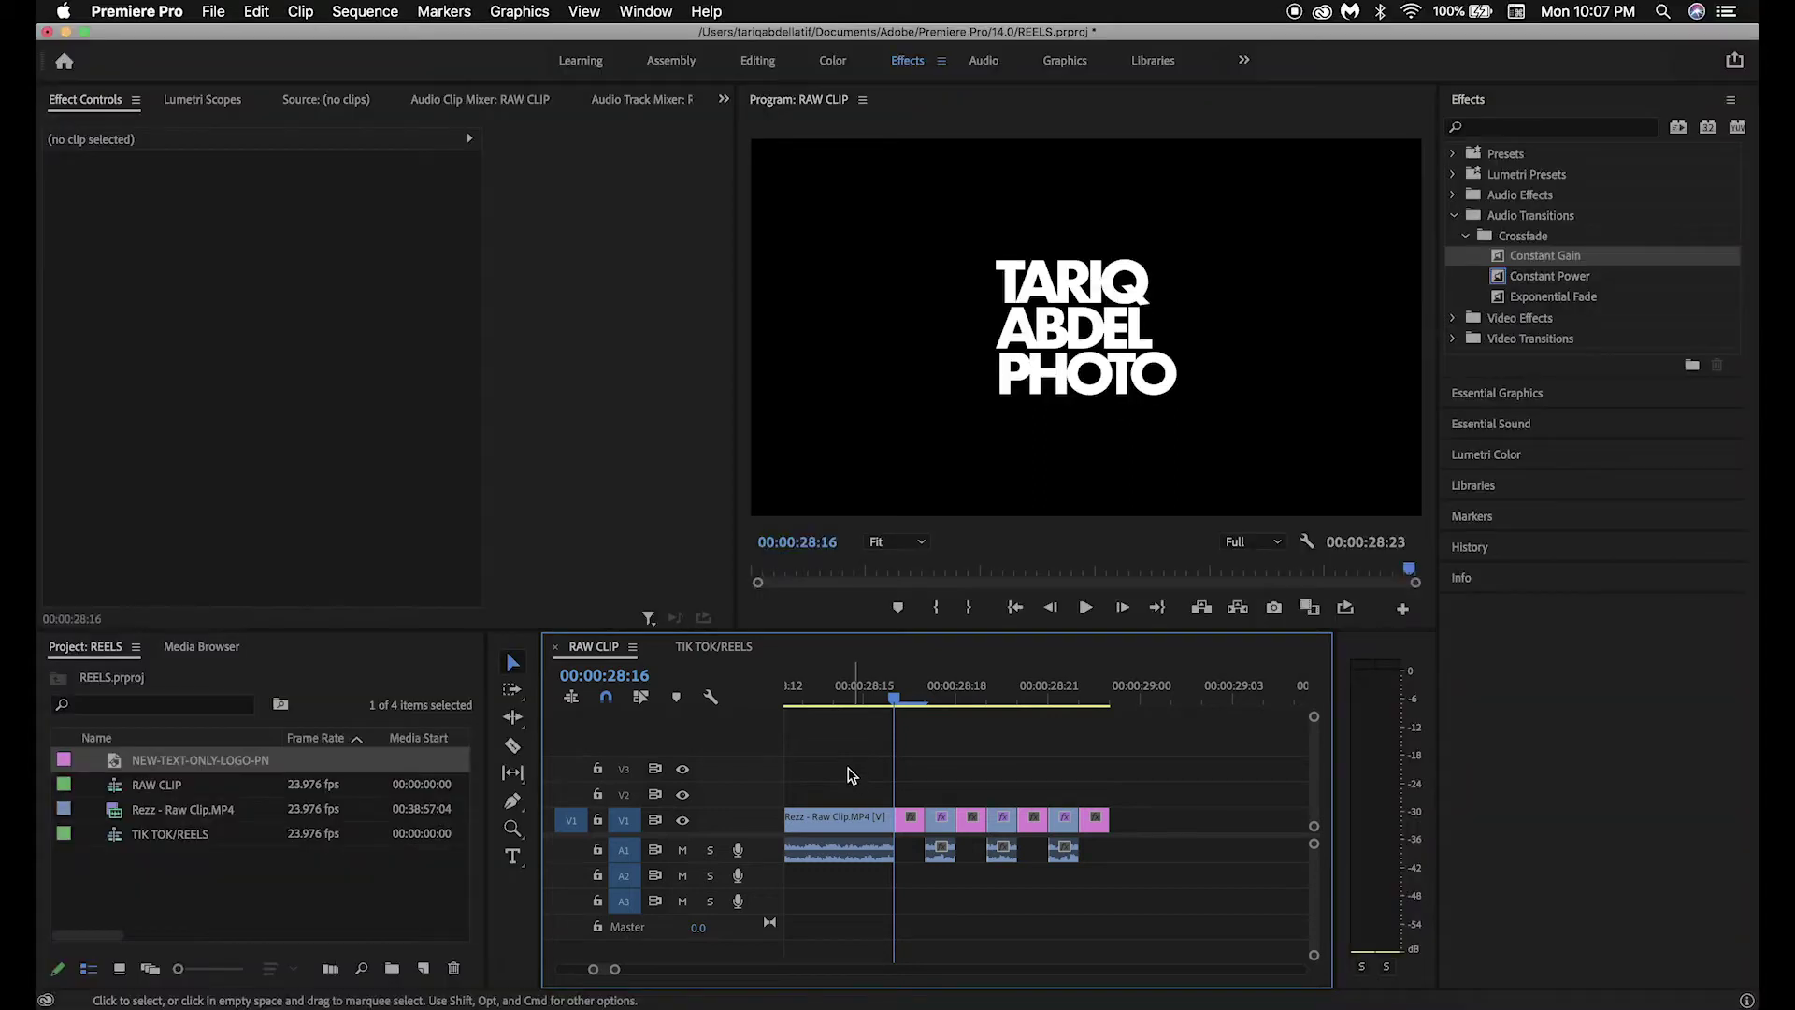
Export the RAW CLIP sequence as H.264 with the output name REZZ.mp4
click(215, 11)
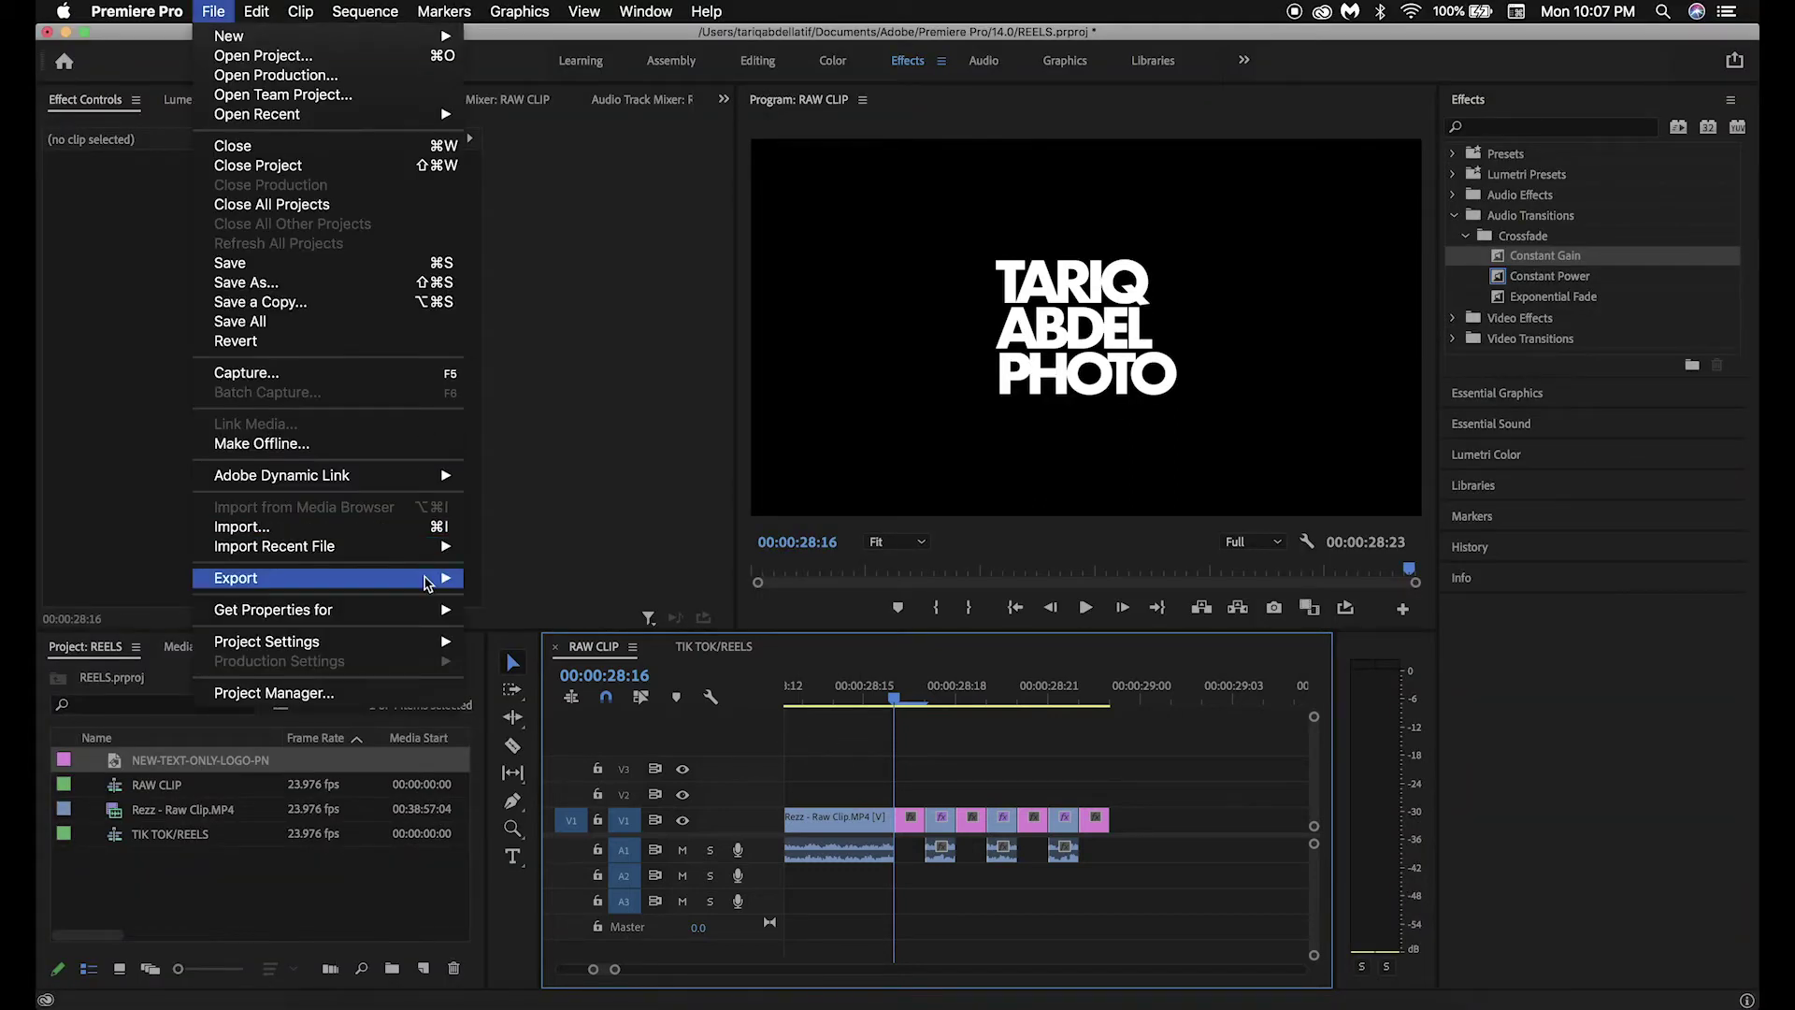
mouse_move(433, 576)
click(595, 585)
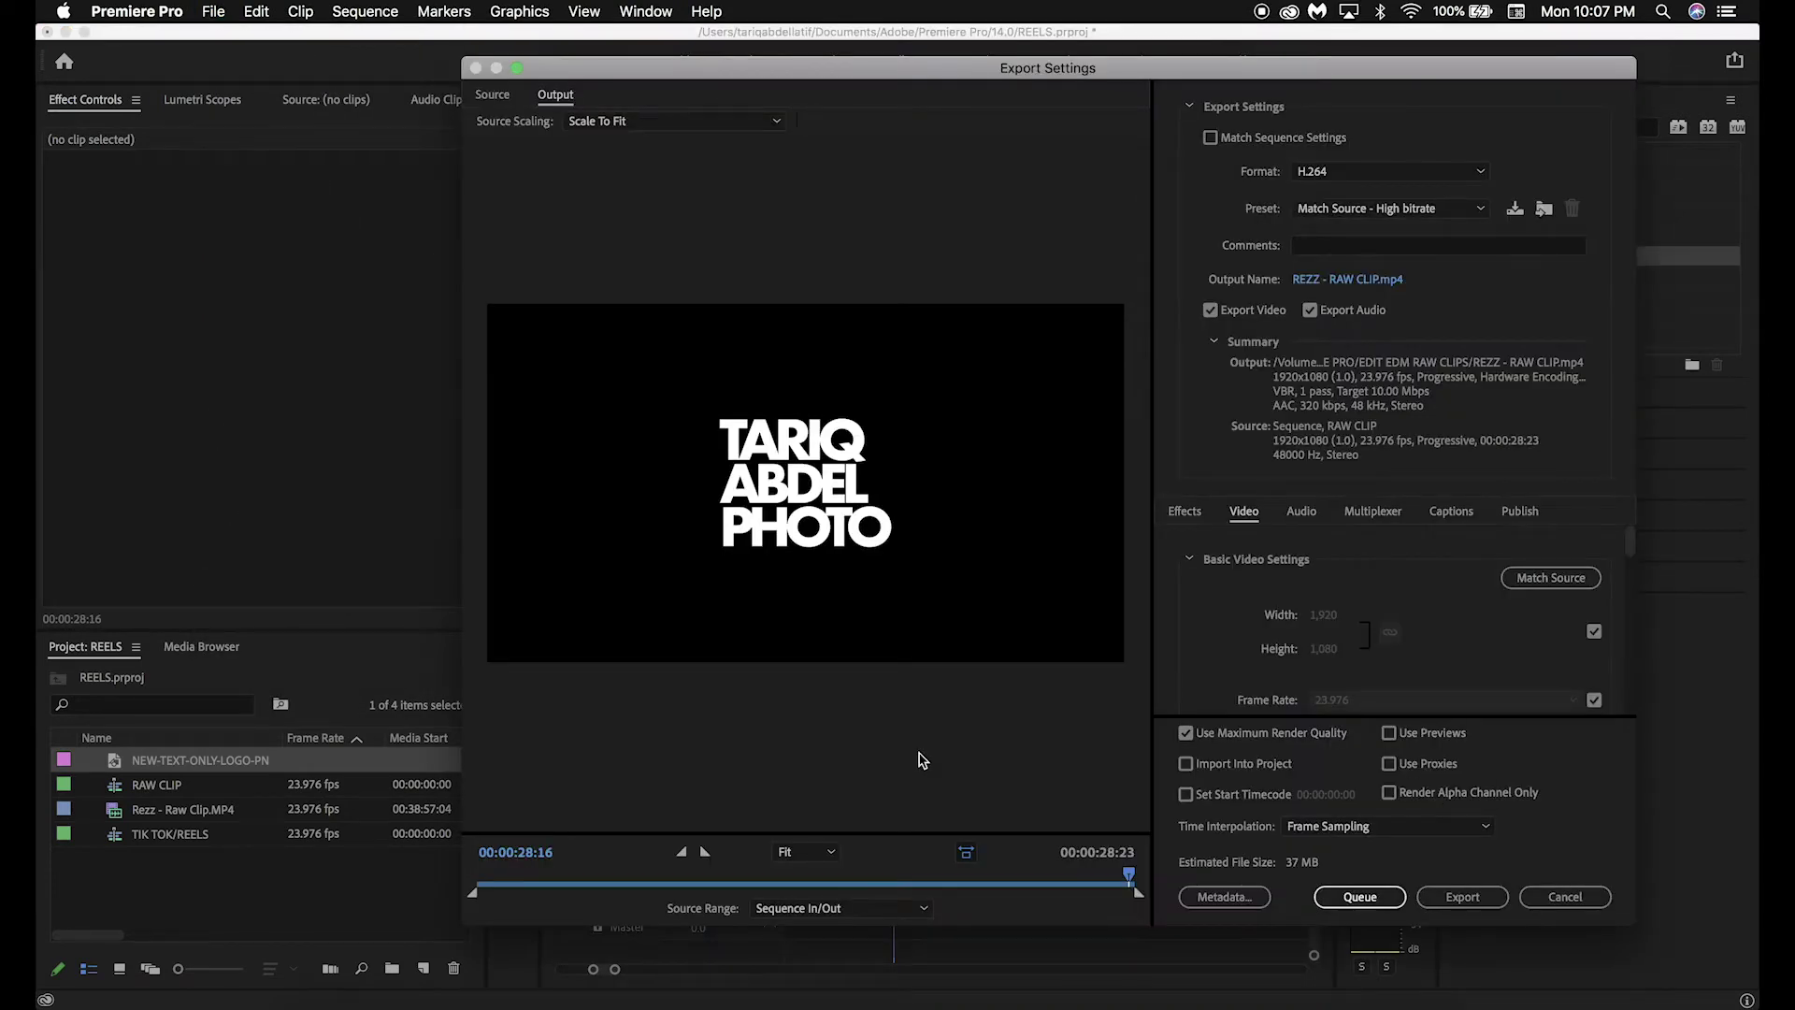
click(1351, 280)
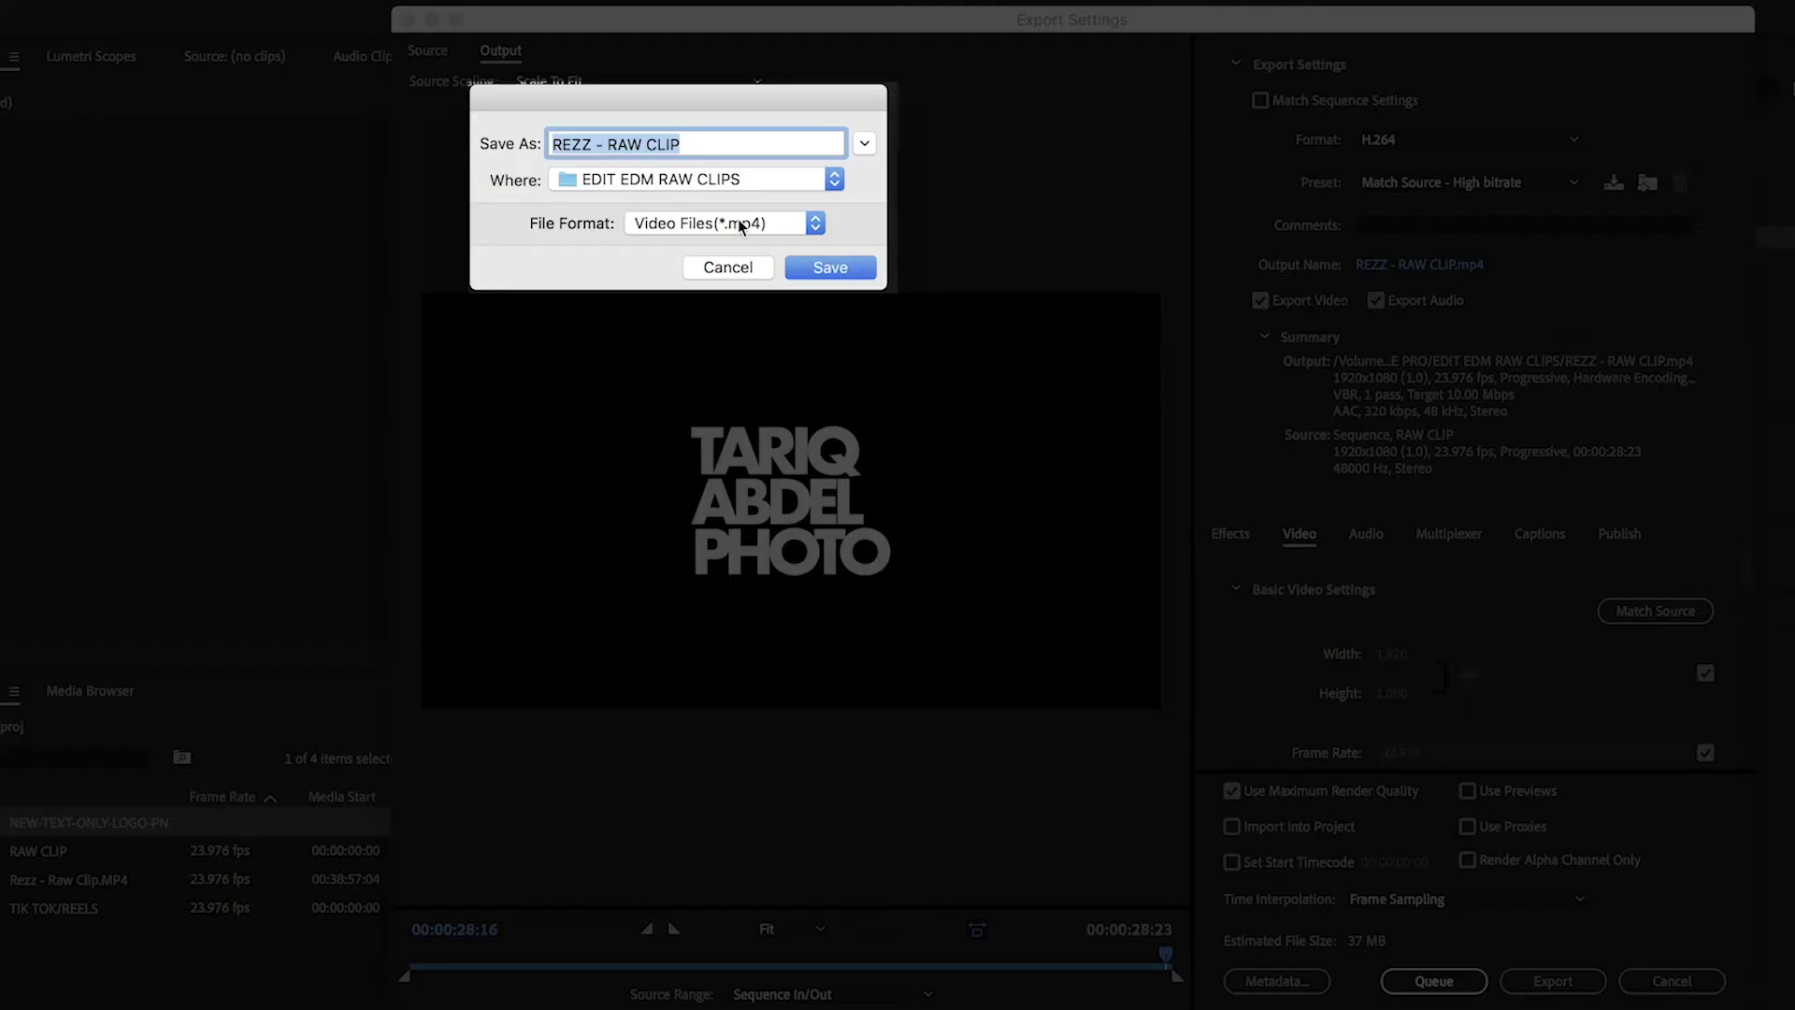
text(R)
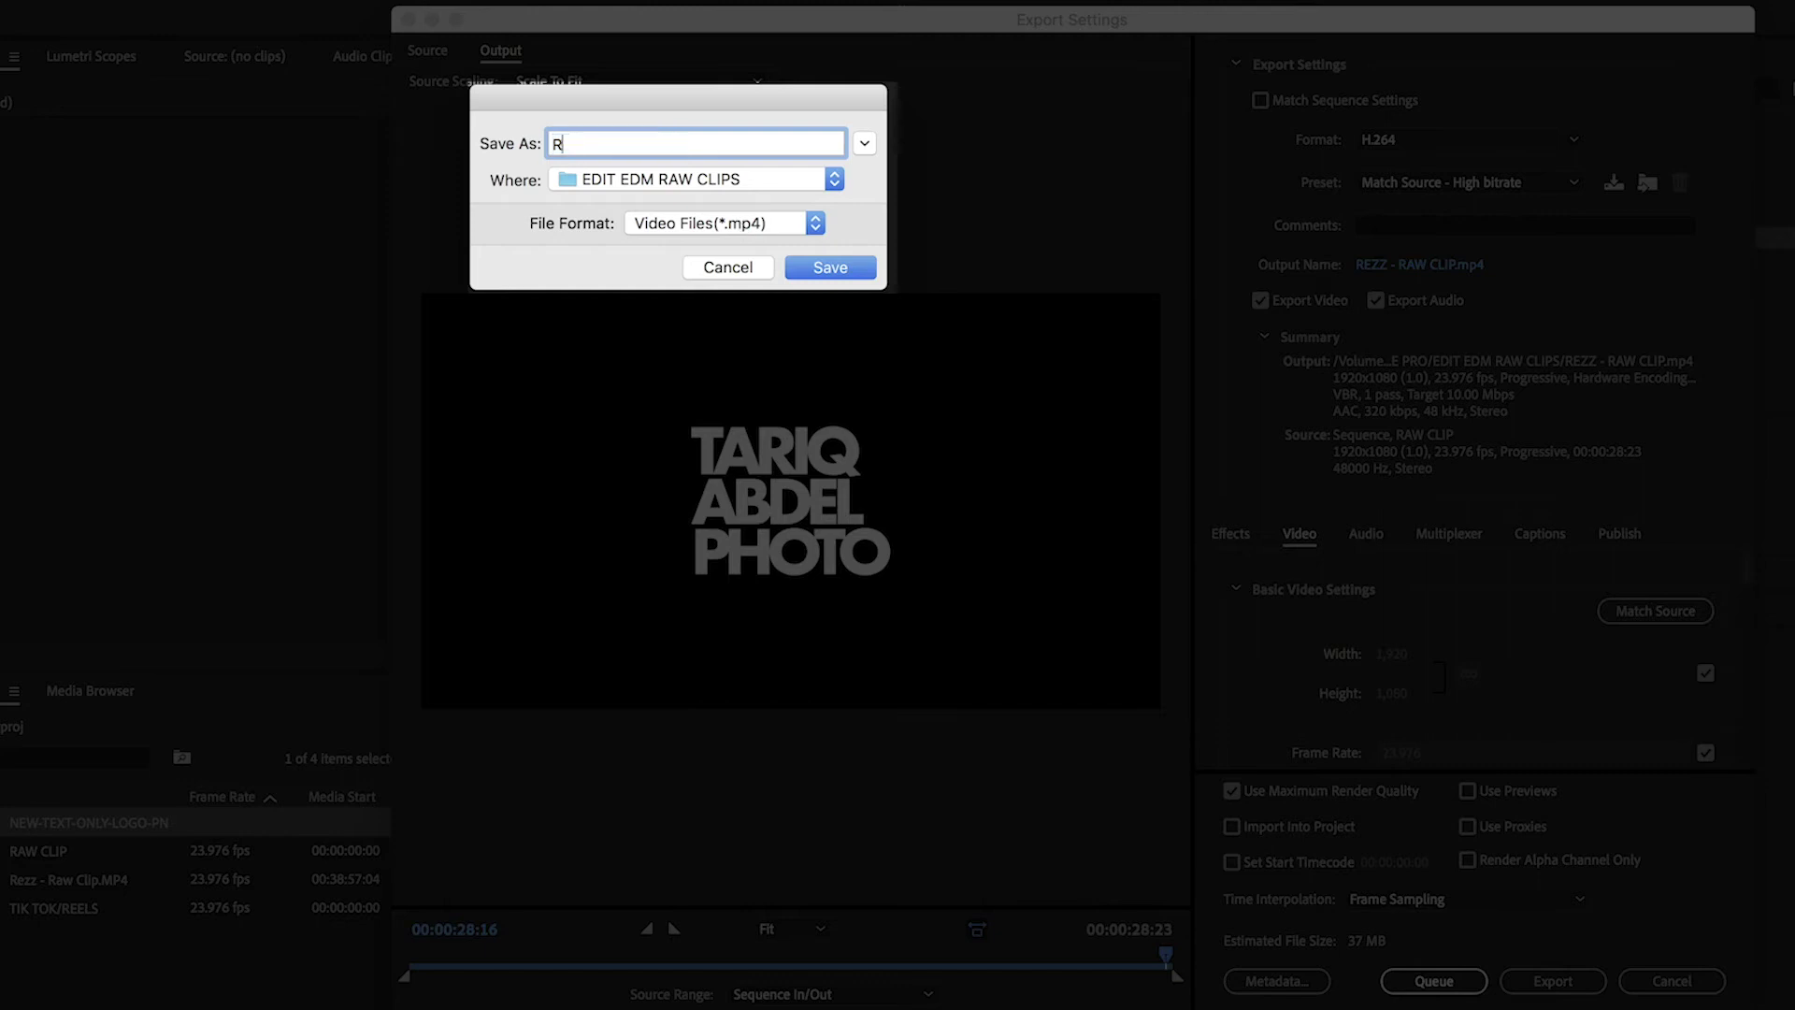
text(EZZ)
click(786, 270)
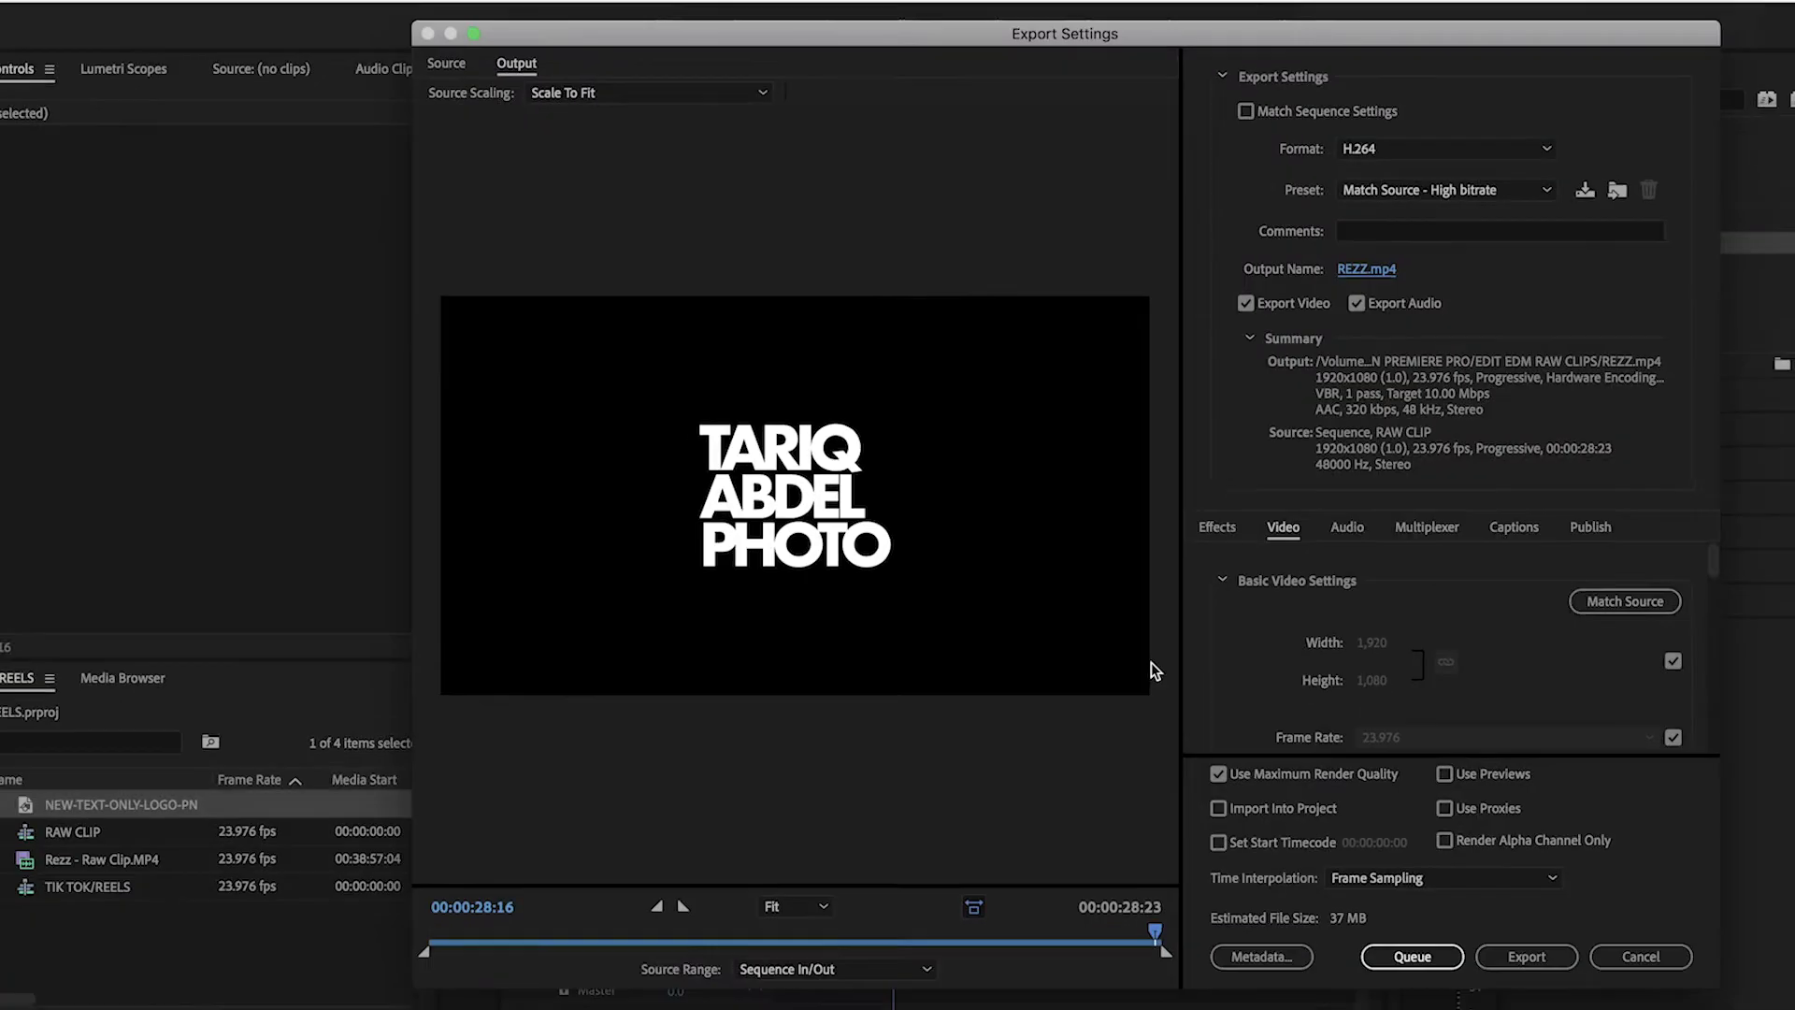
click(1581, 989)
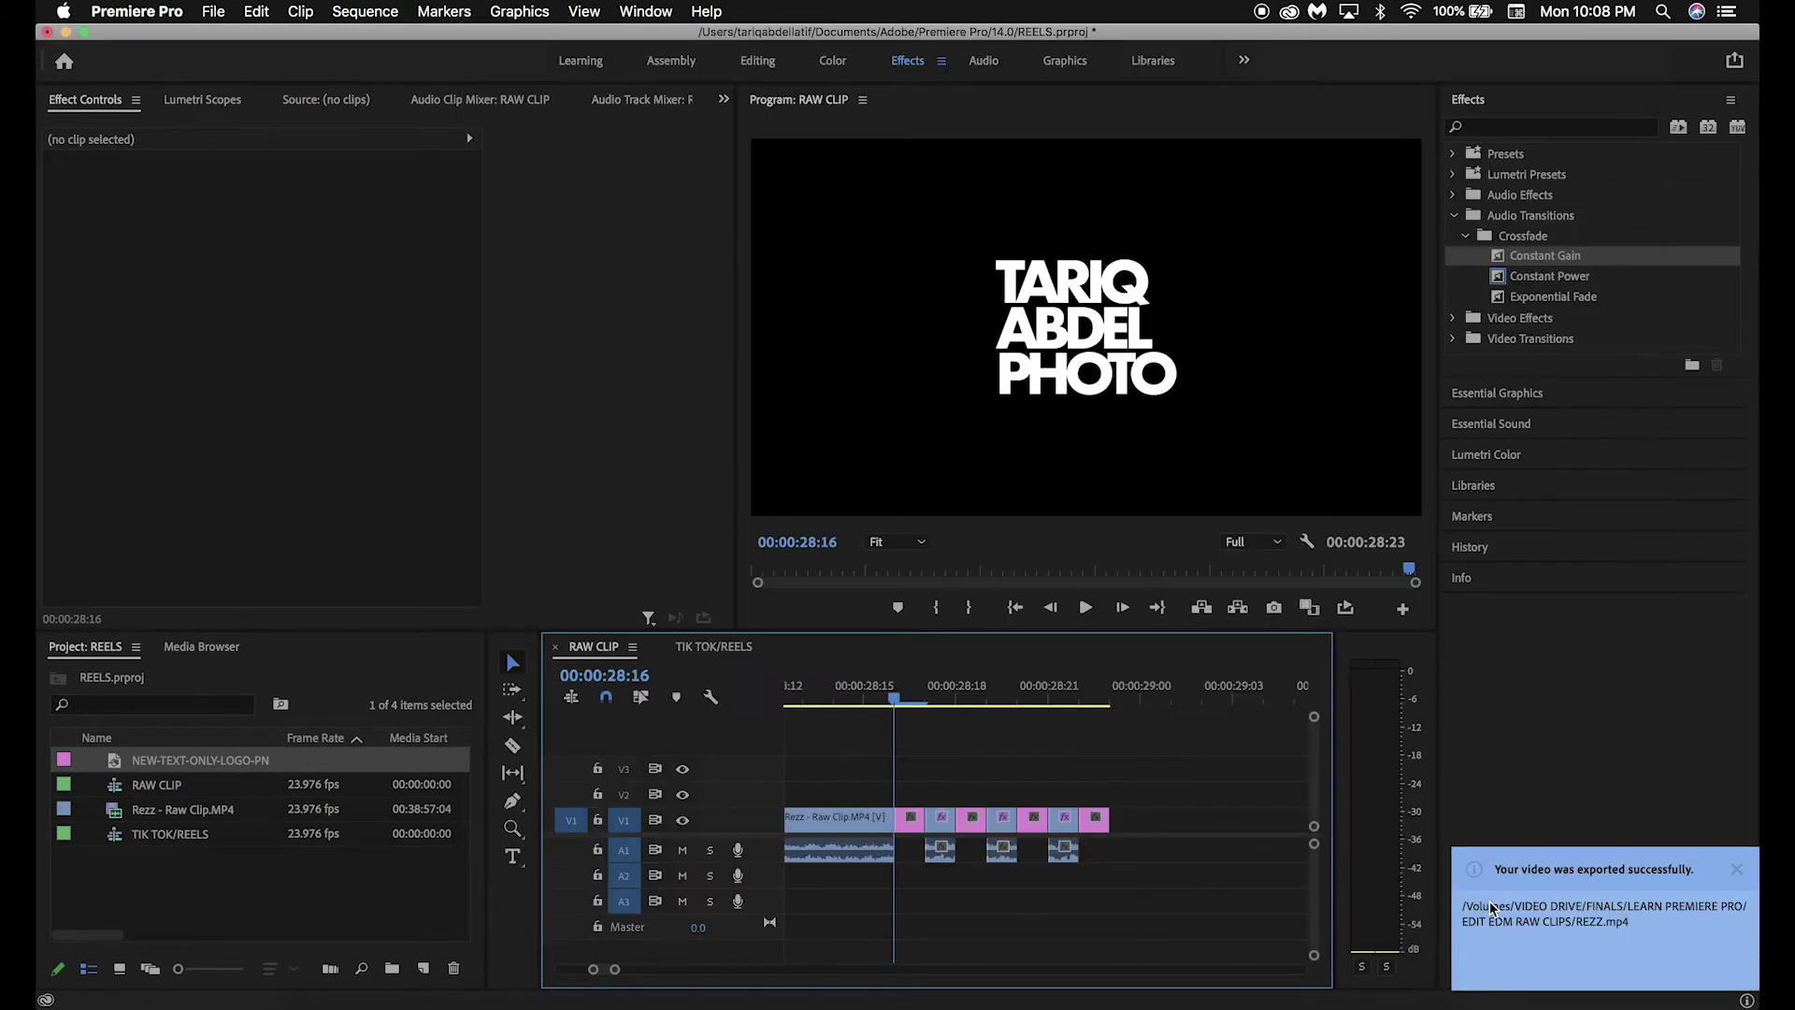
Import REZZ.mp4 and add it to TIK TOK/REELS, keeping the existing sequence settings
double_click(260, 875)
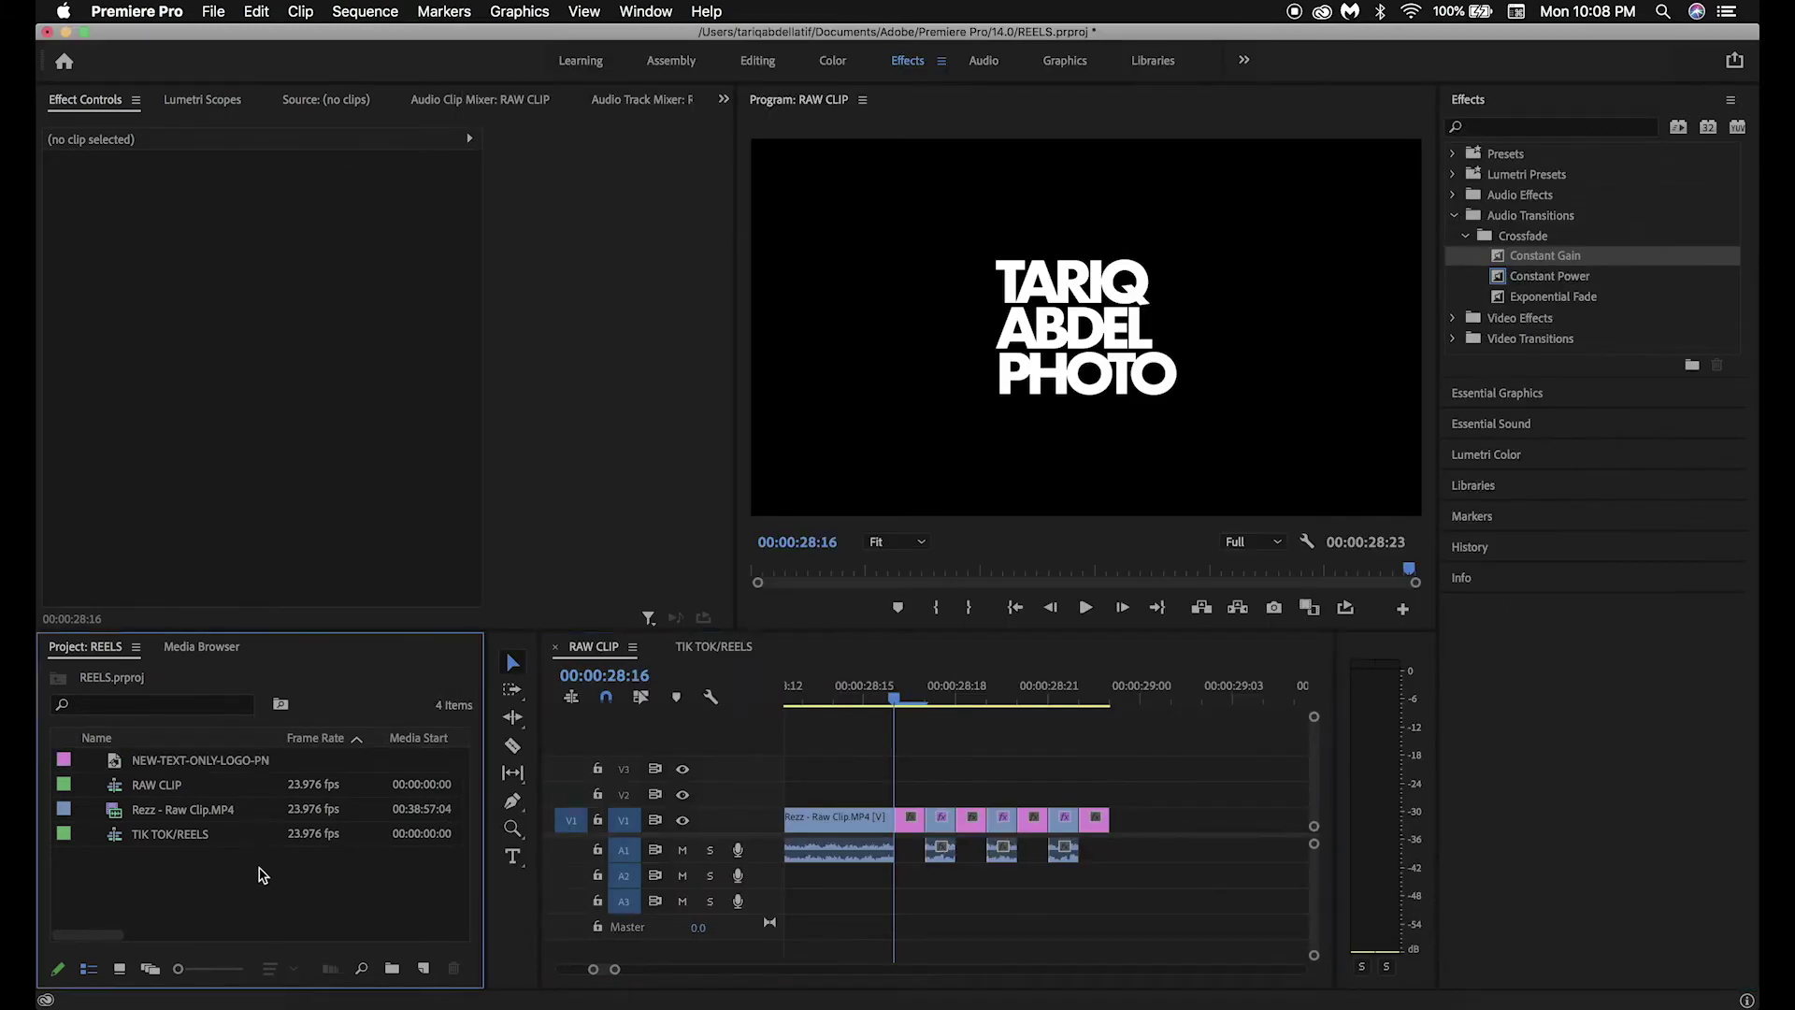
double_click(906, 178)
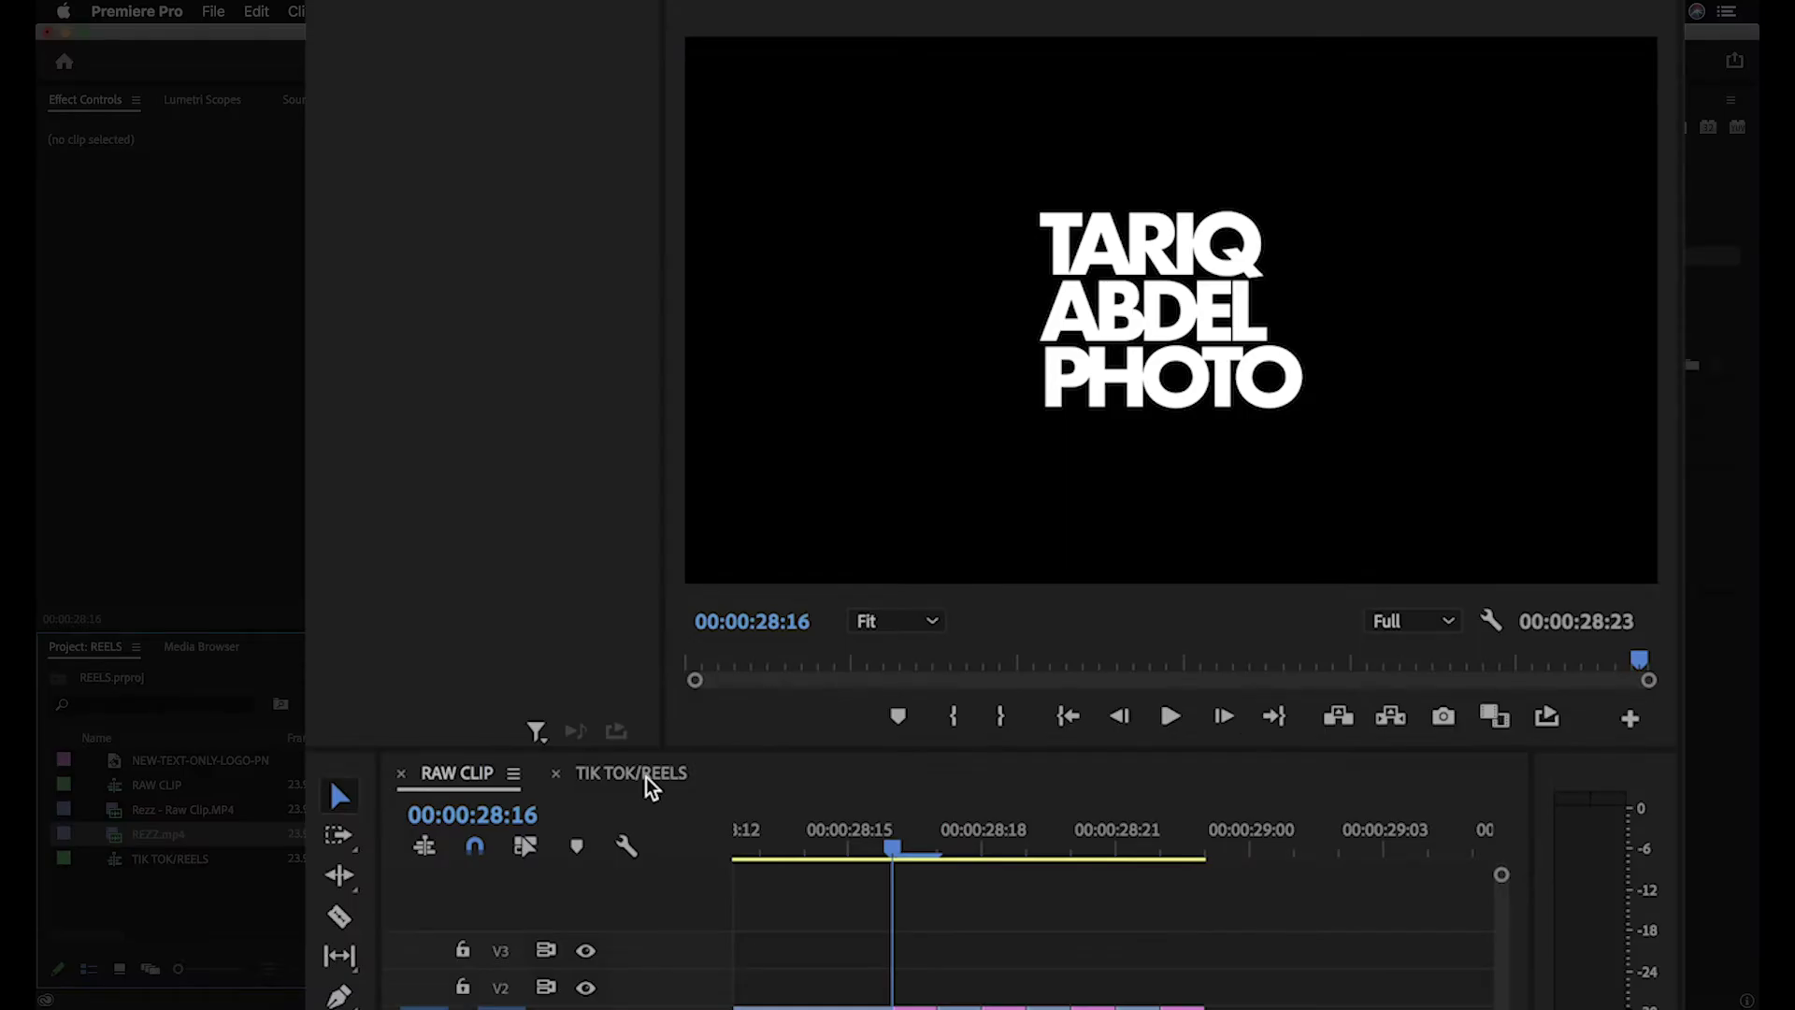
click(647, 777)
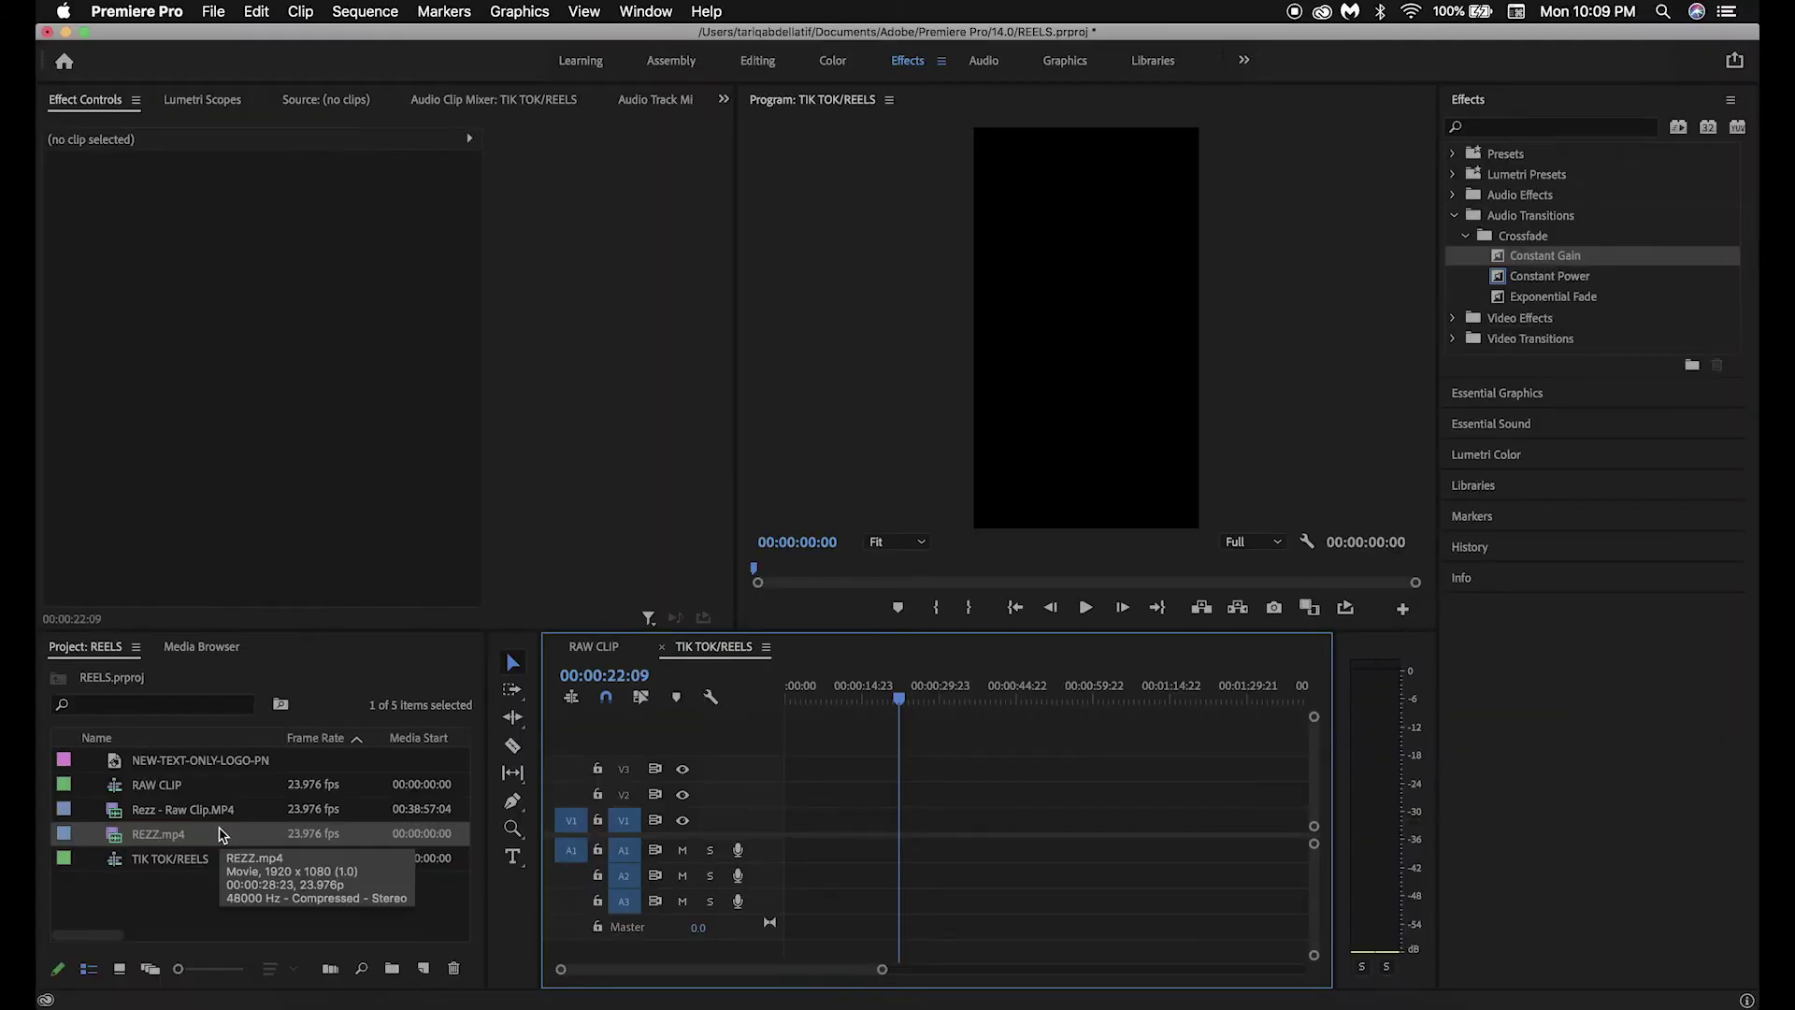
drag(224, 833, 765, 831)
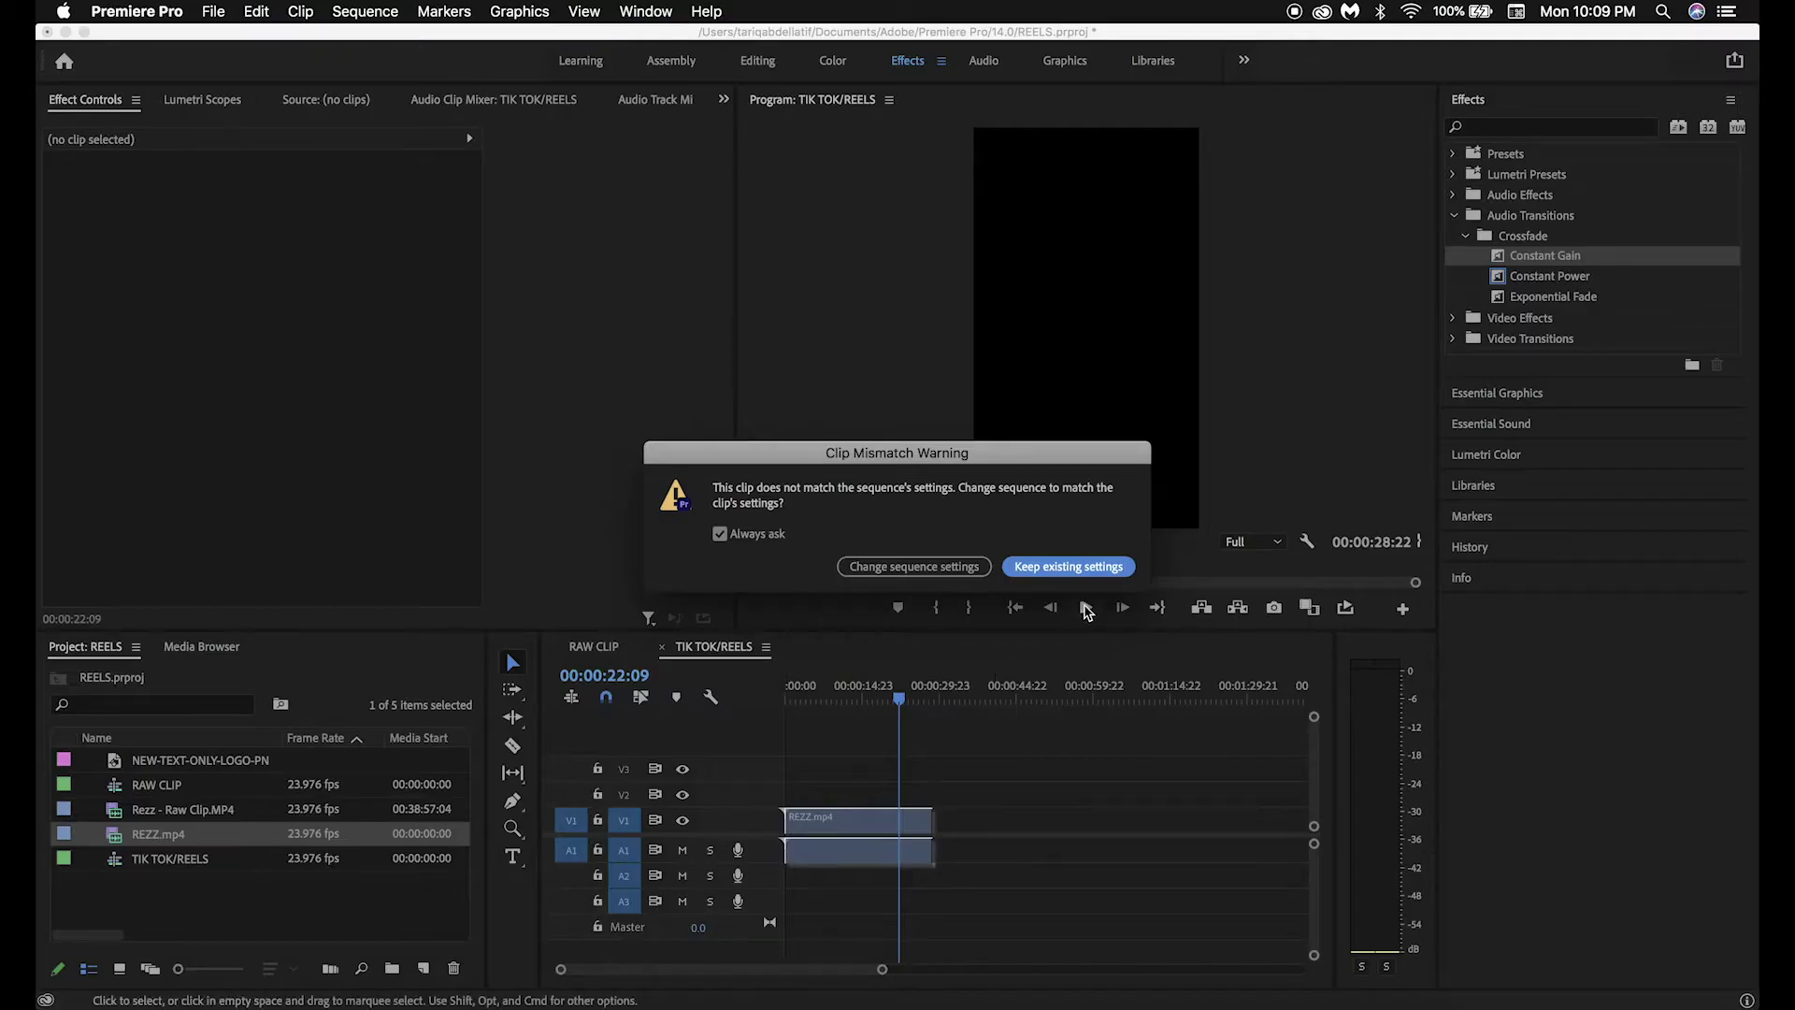
click(1069, 566)
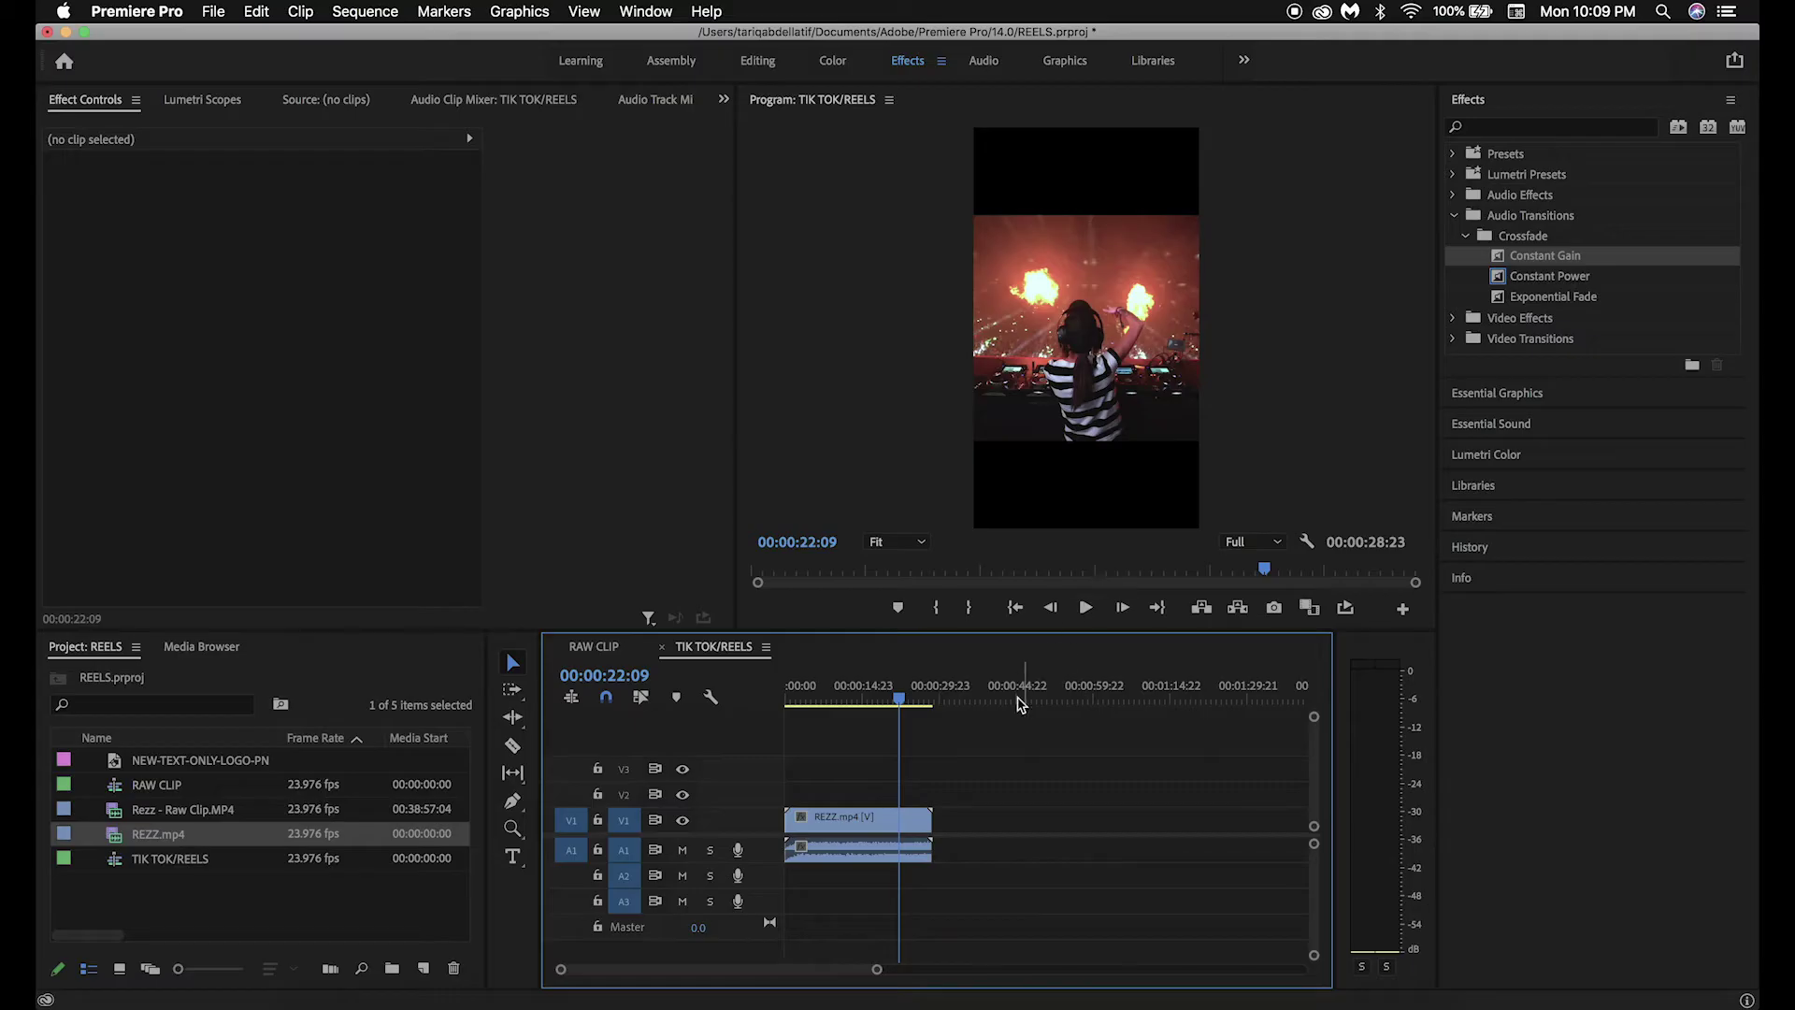
Scale REZZ.mp4 to frame size, duplicate it onto V2, and set the V1 copy's Scale to 322
right_click(876, 822)
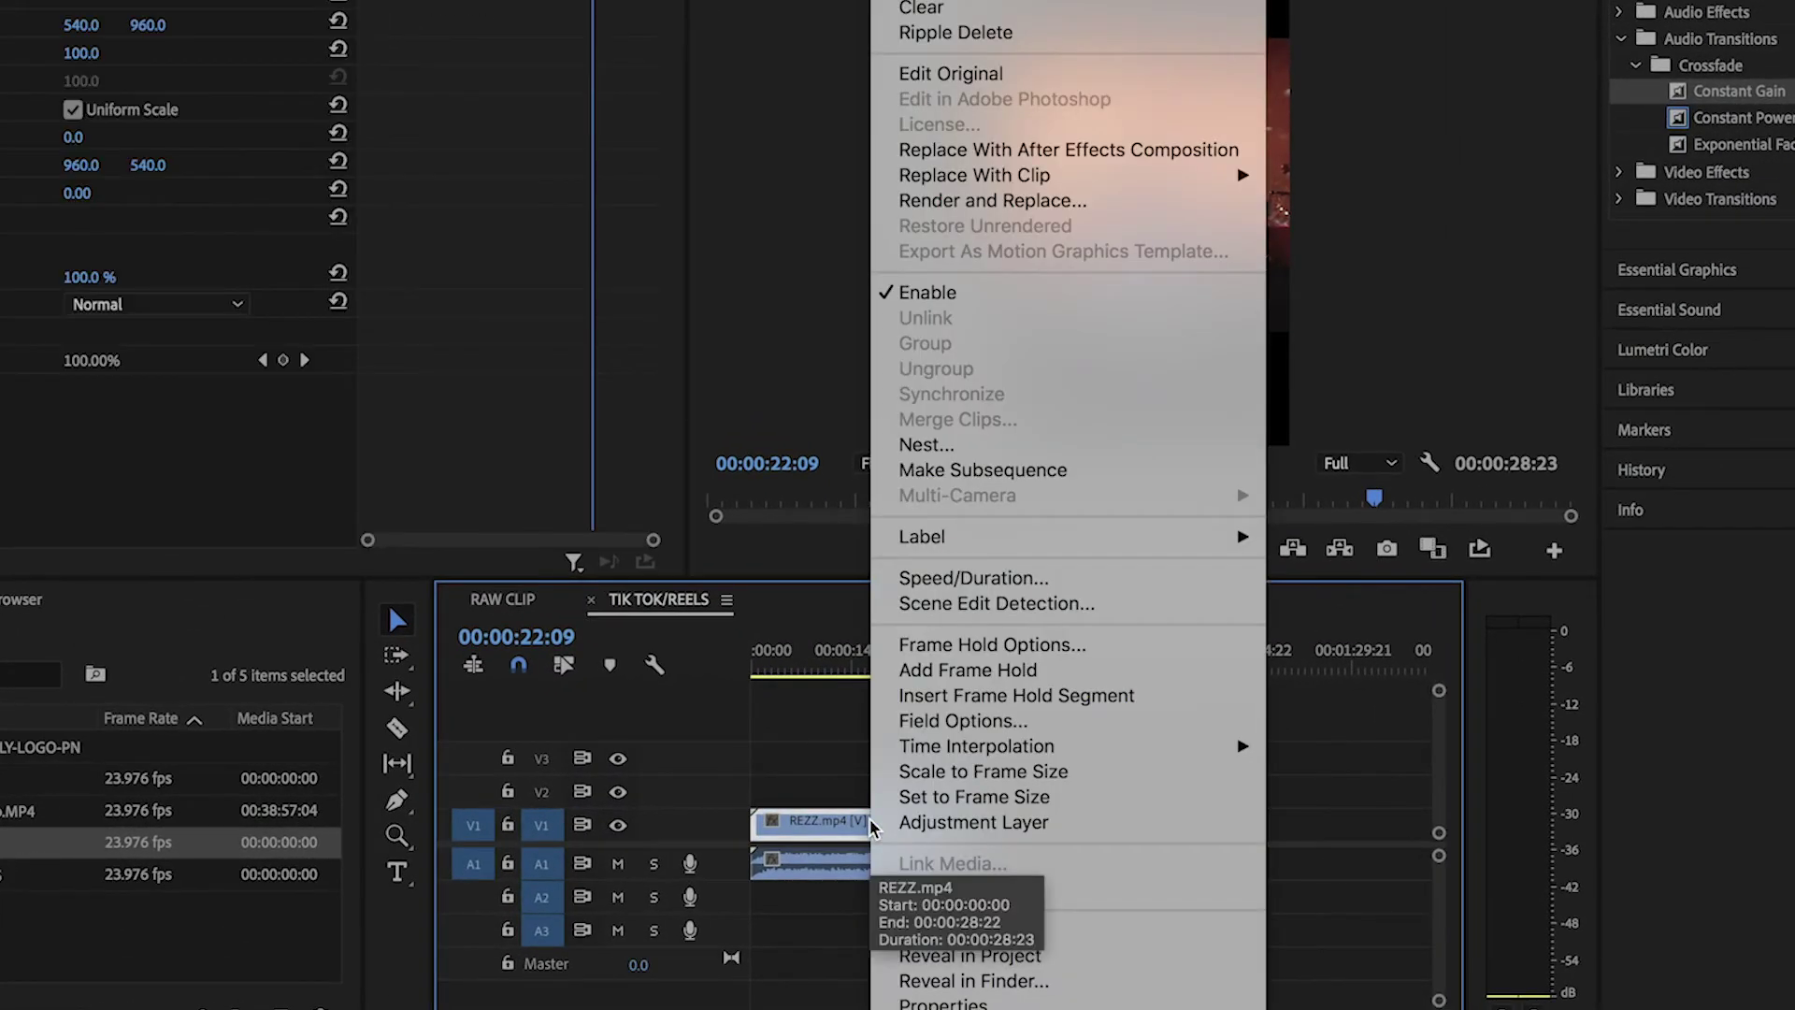
click(888, 776)
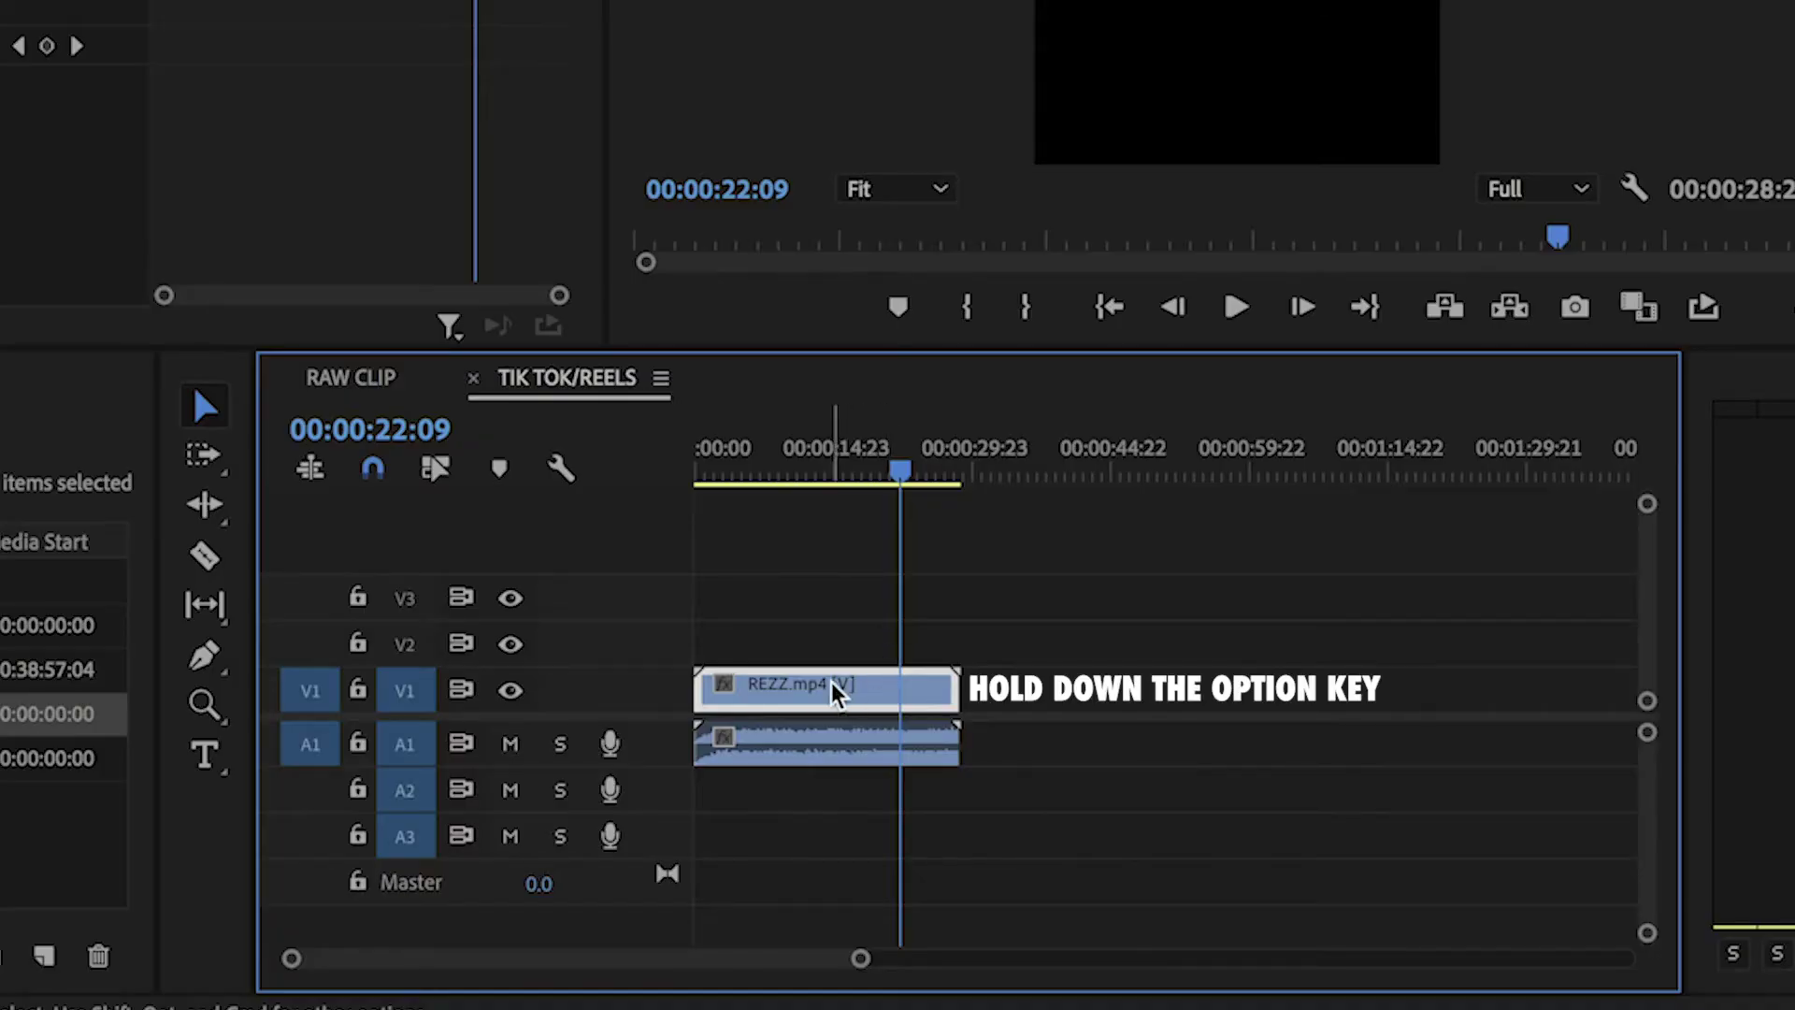
drag(835, 694, 835, 651)
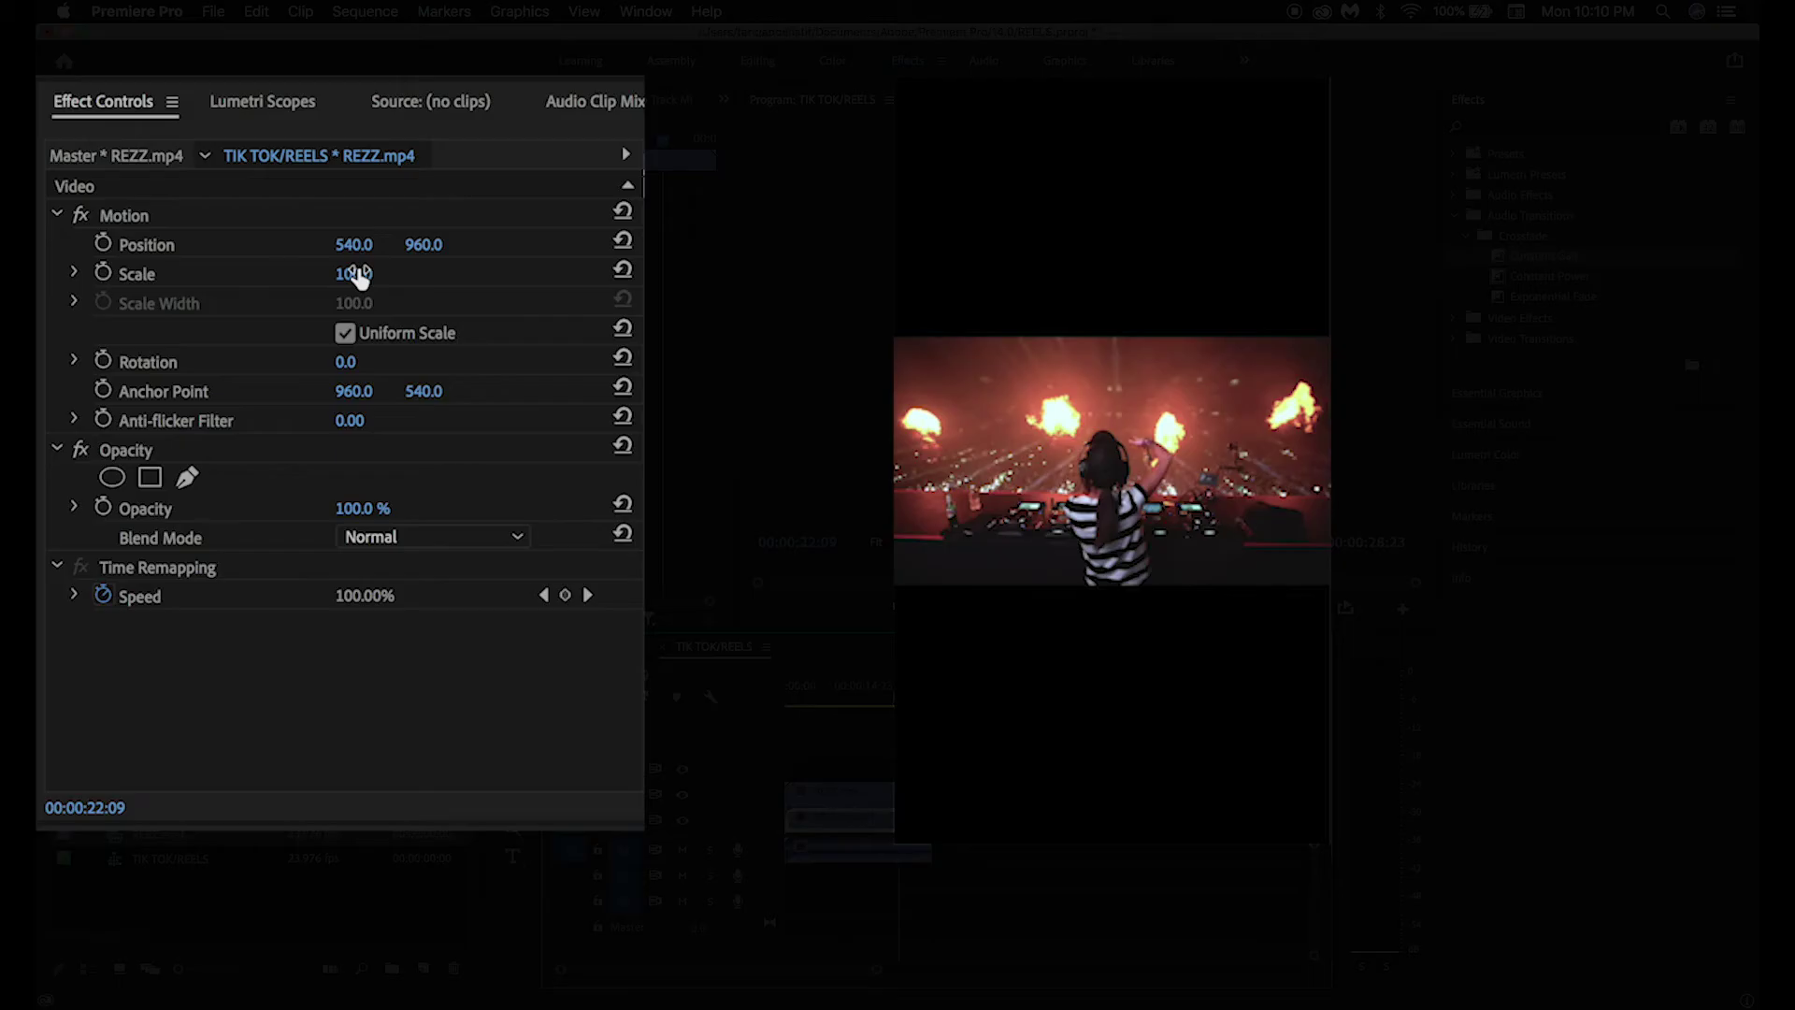
drag(354, 273, 737, 269)
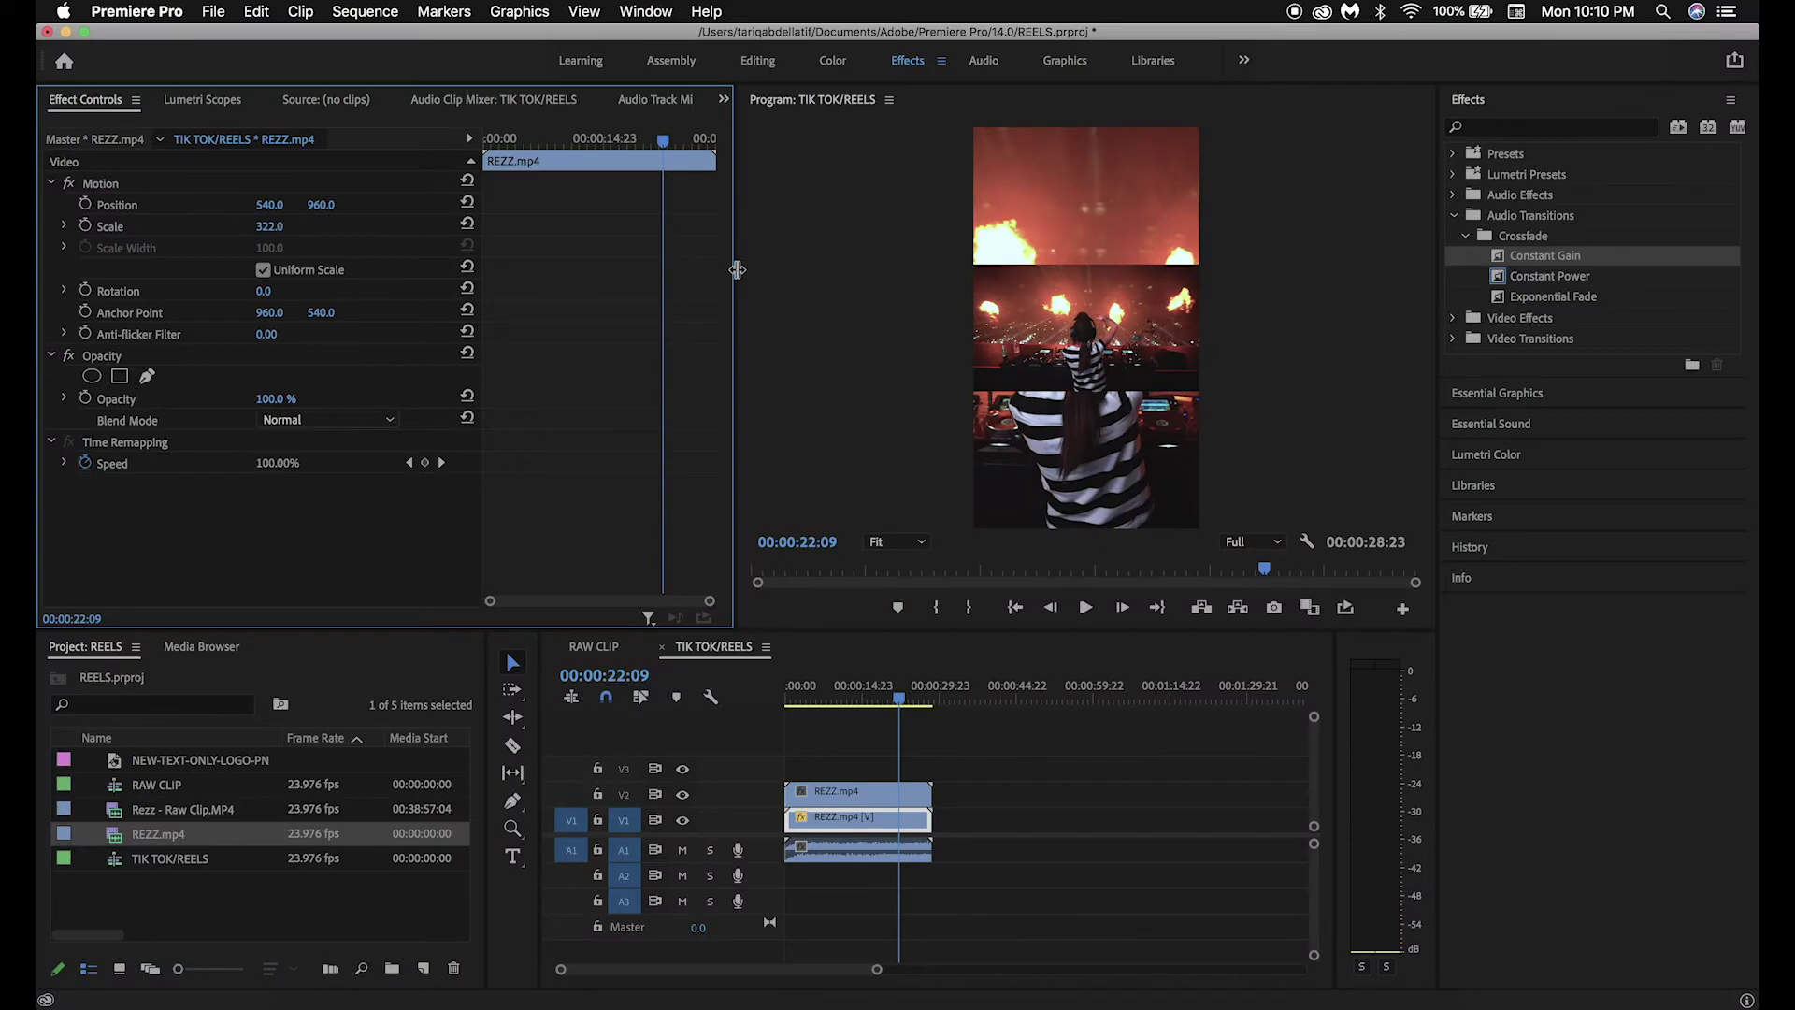
Apply Gaussian Blur to the V1 copy with Repeat Edge Pixels and Blurriness 200
click(1497, 130)
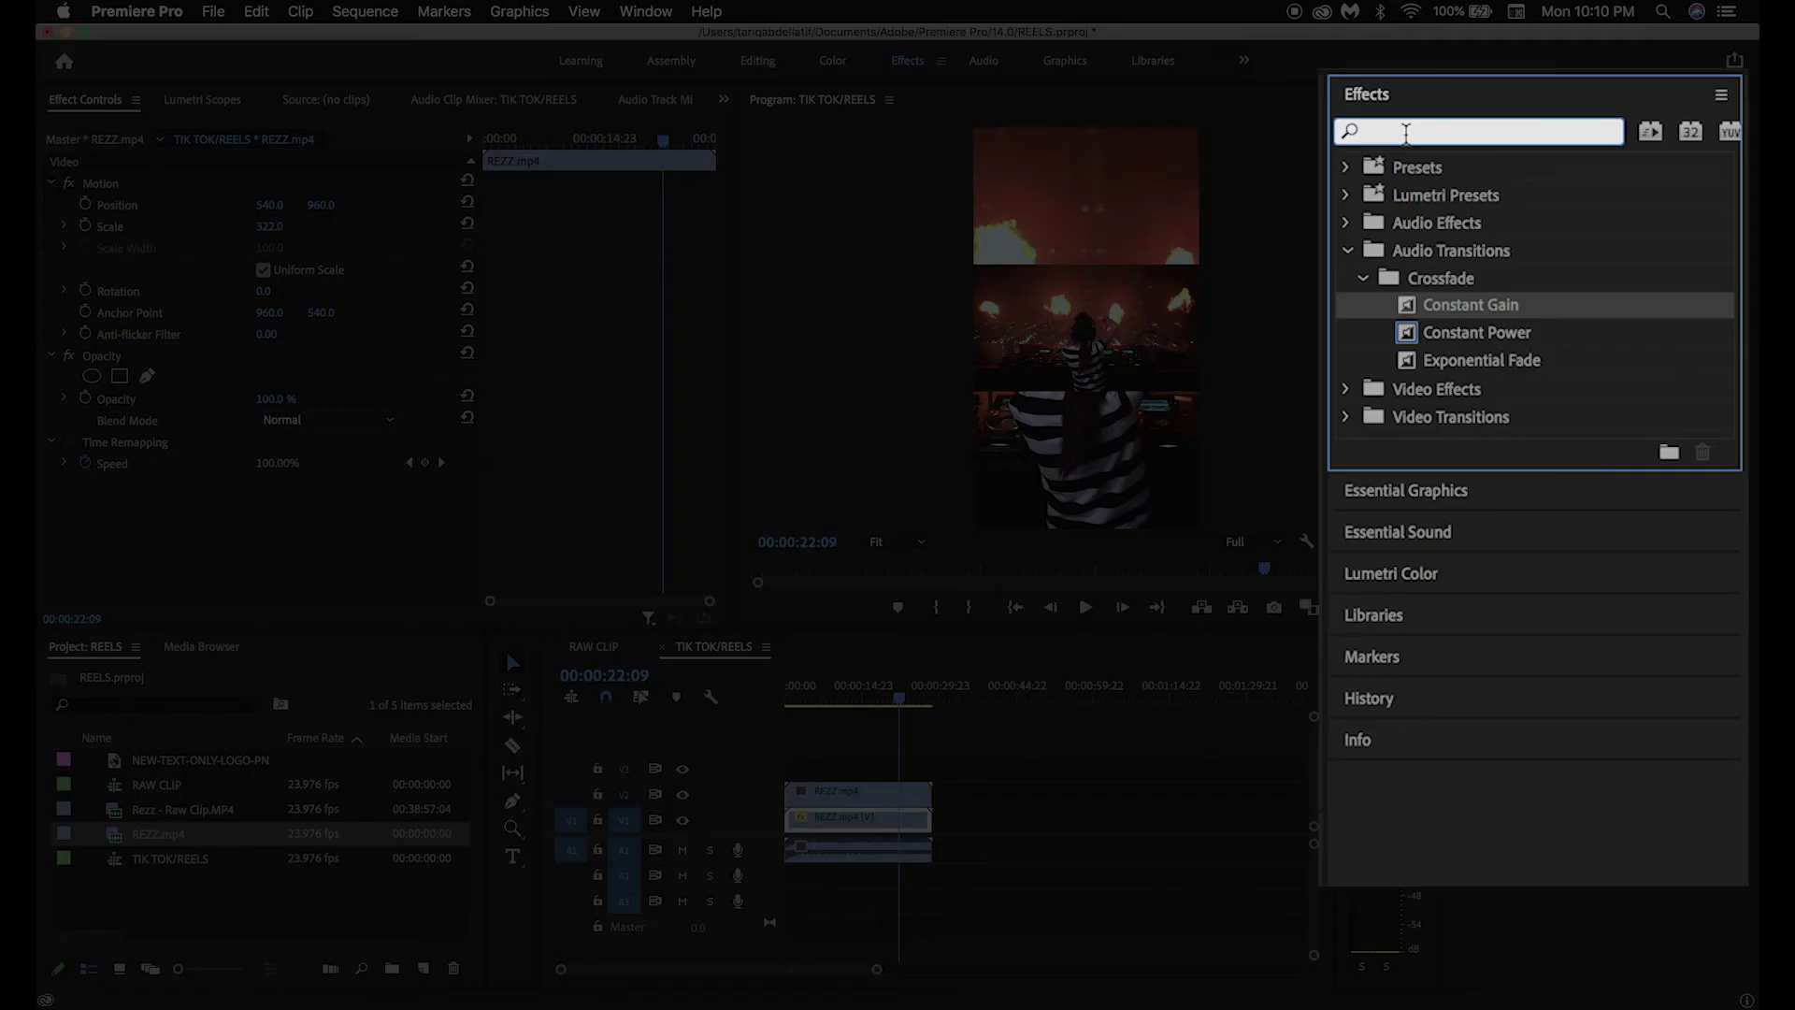
text(blur)
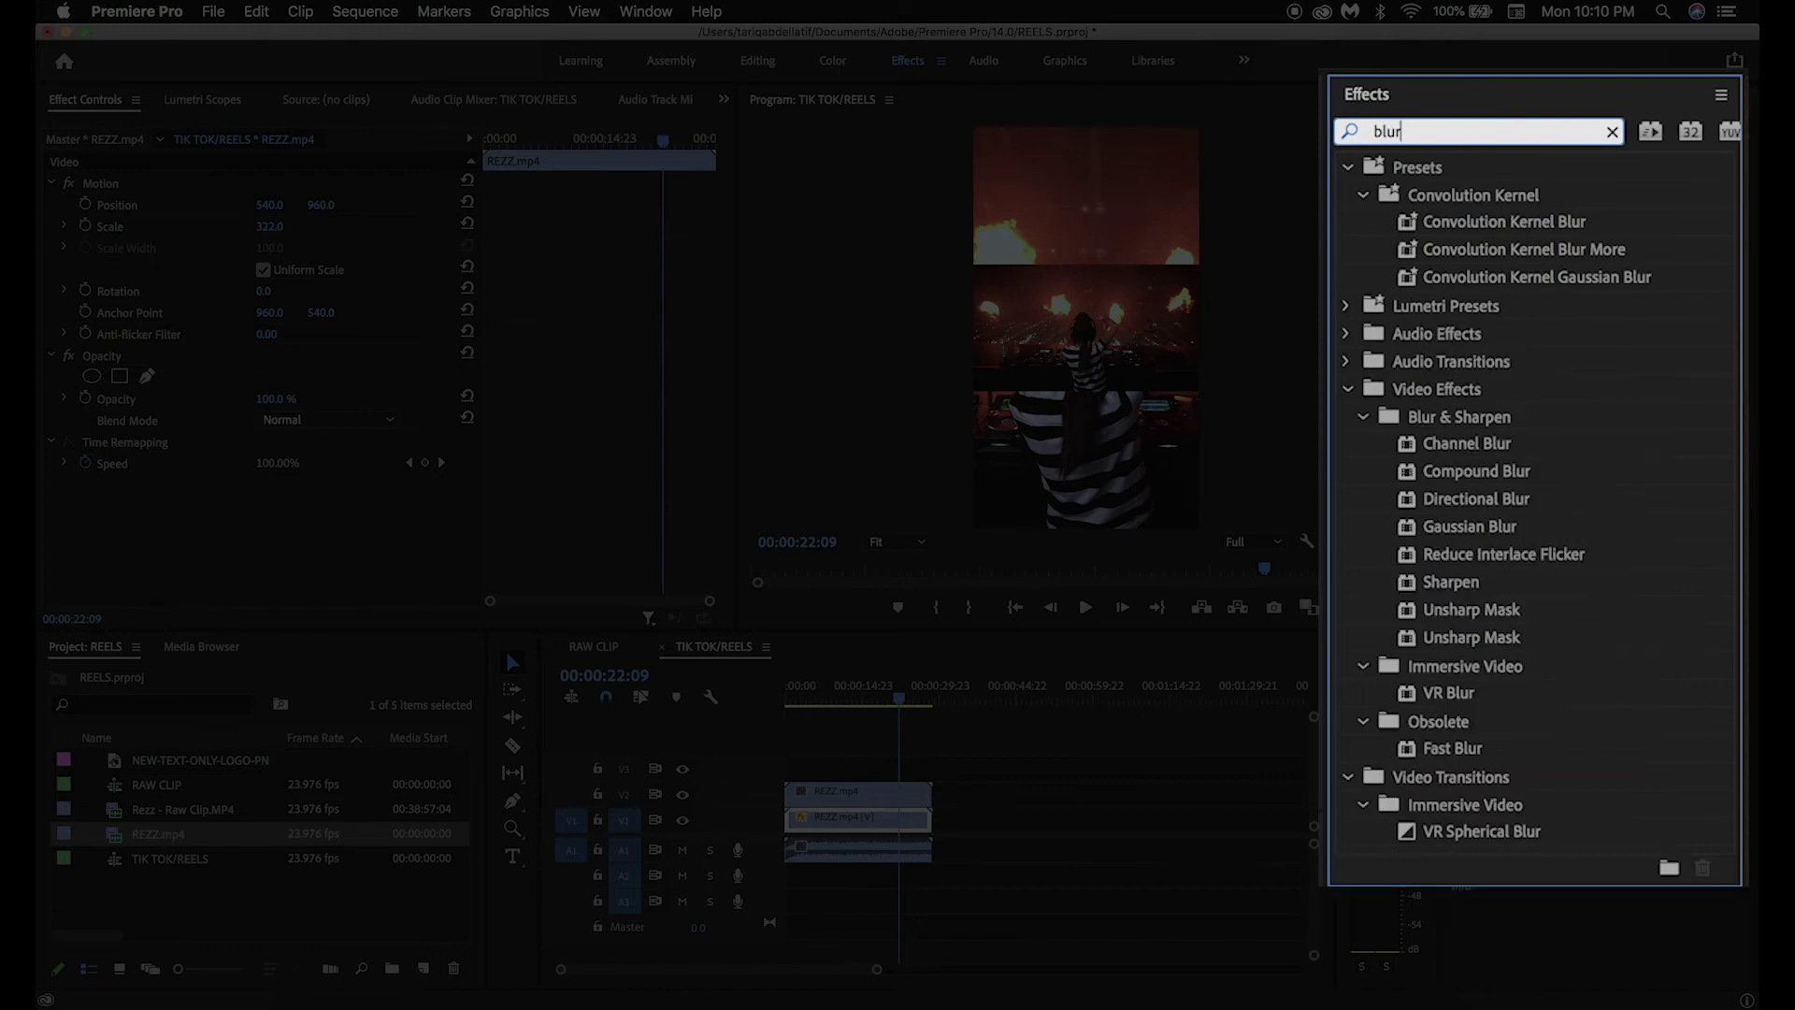
drag(1540, 525, 891, 821)
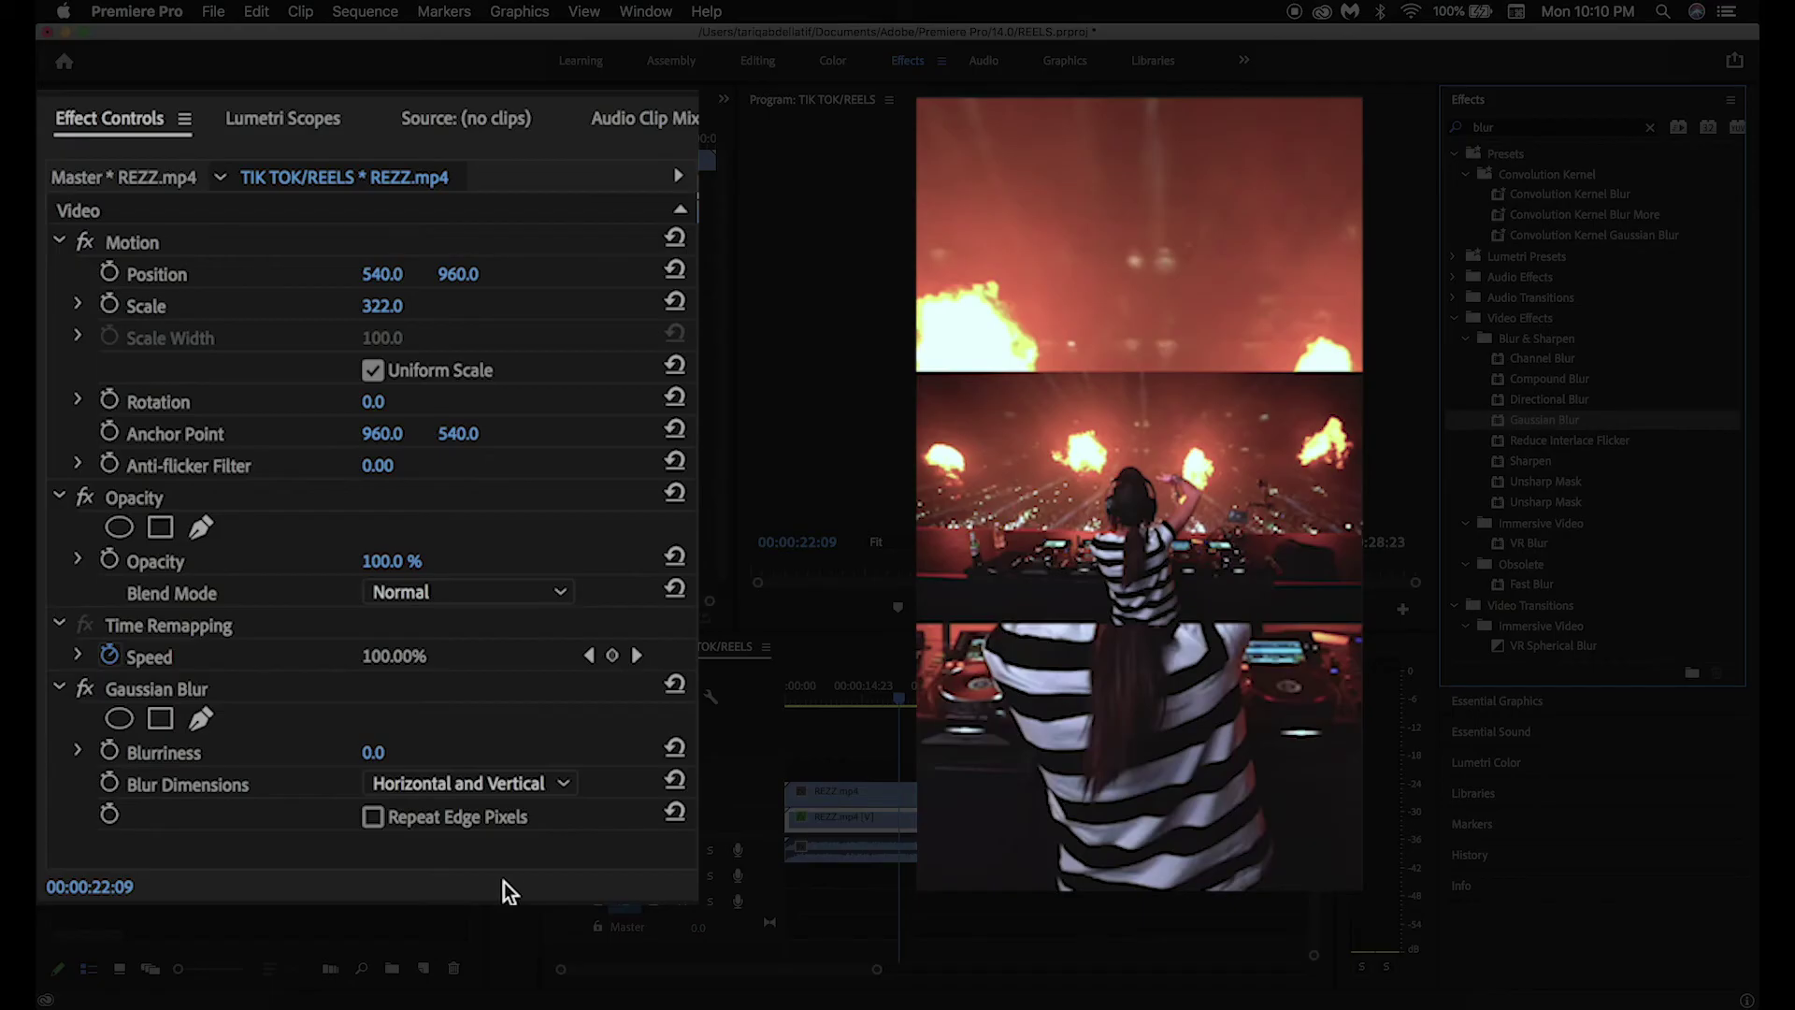
click(373, 818)
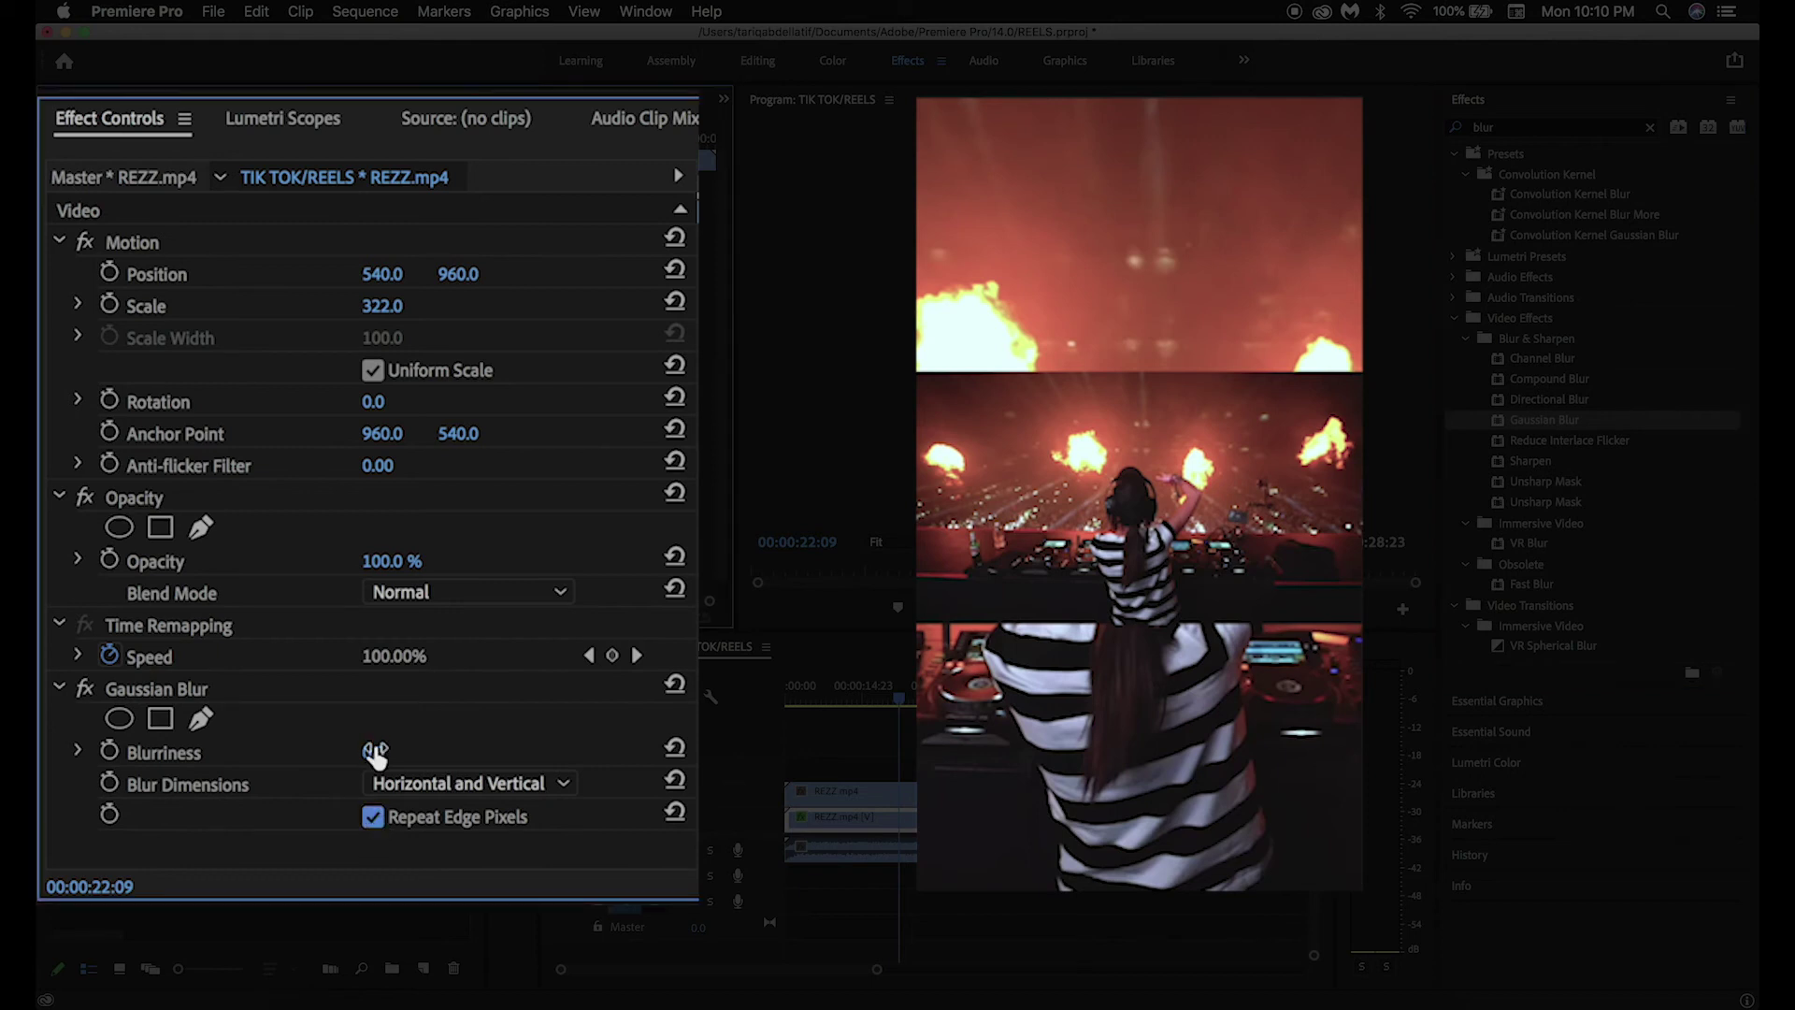
drag(373, 753, 525, 753)
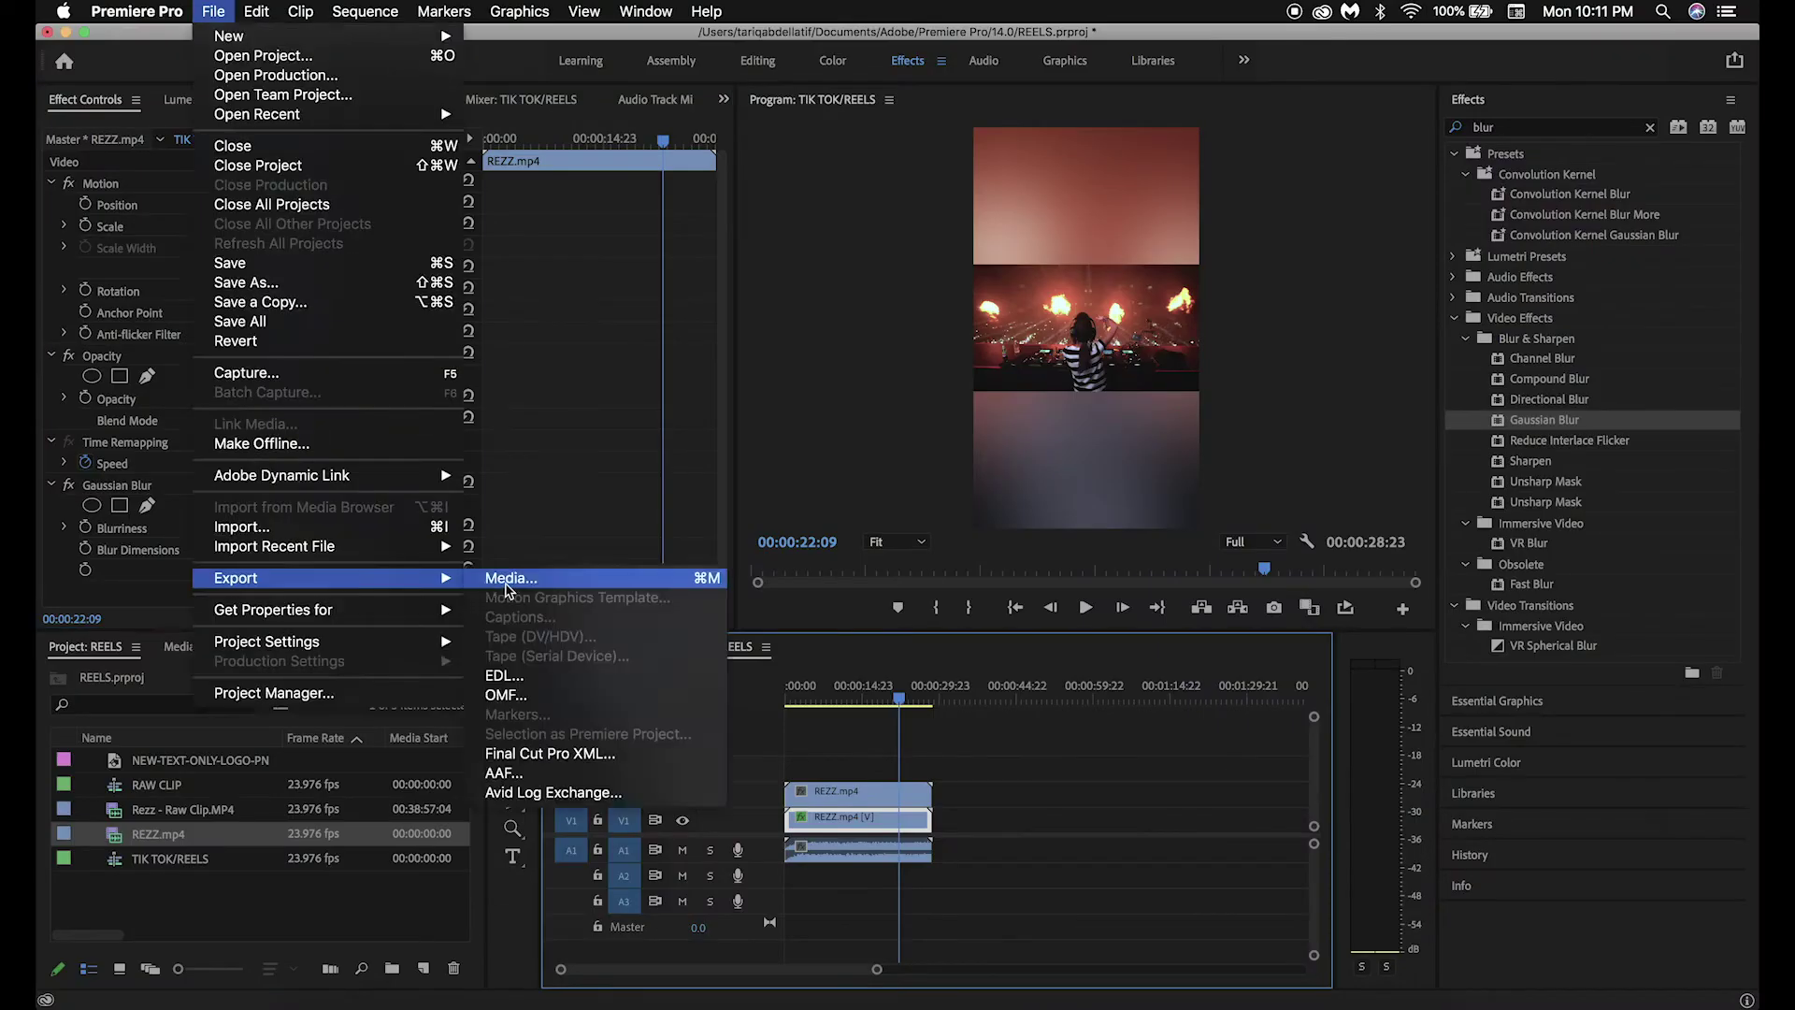
click(622, 573)
Open Export Settings for the TIK TOK/REELS sequence as 1080×1920 REZZ - Tik Tok:Reel.mp4
key(Return)
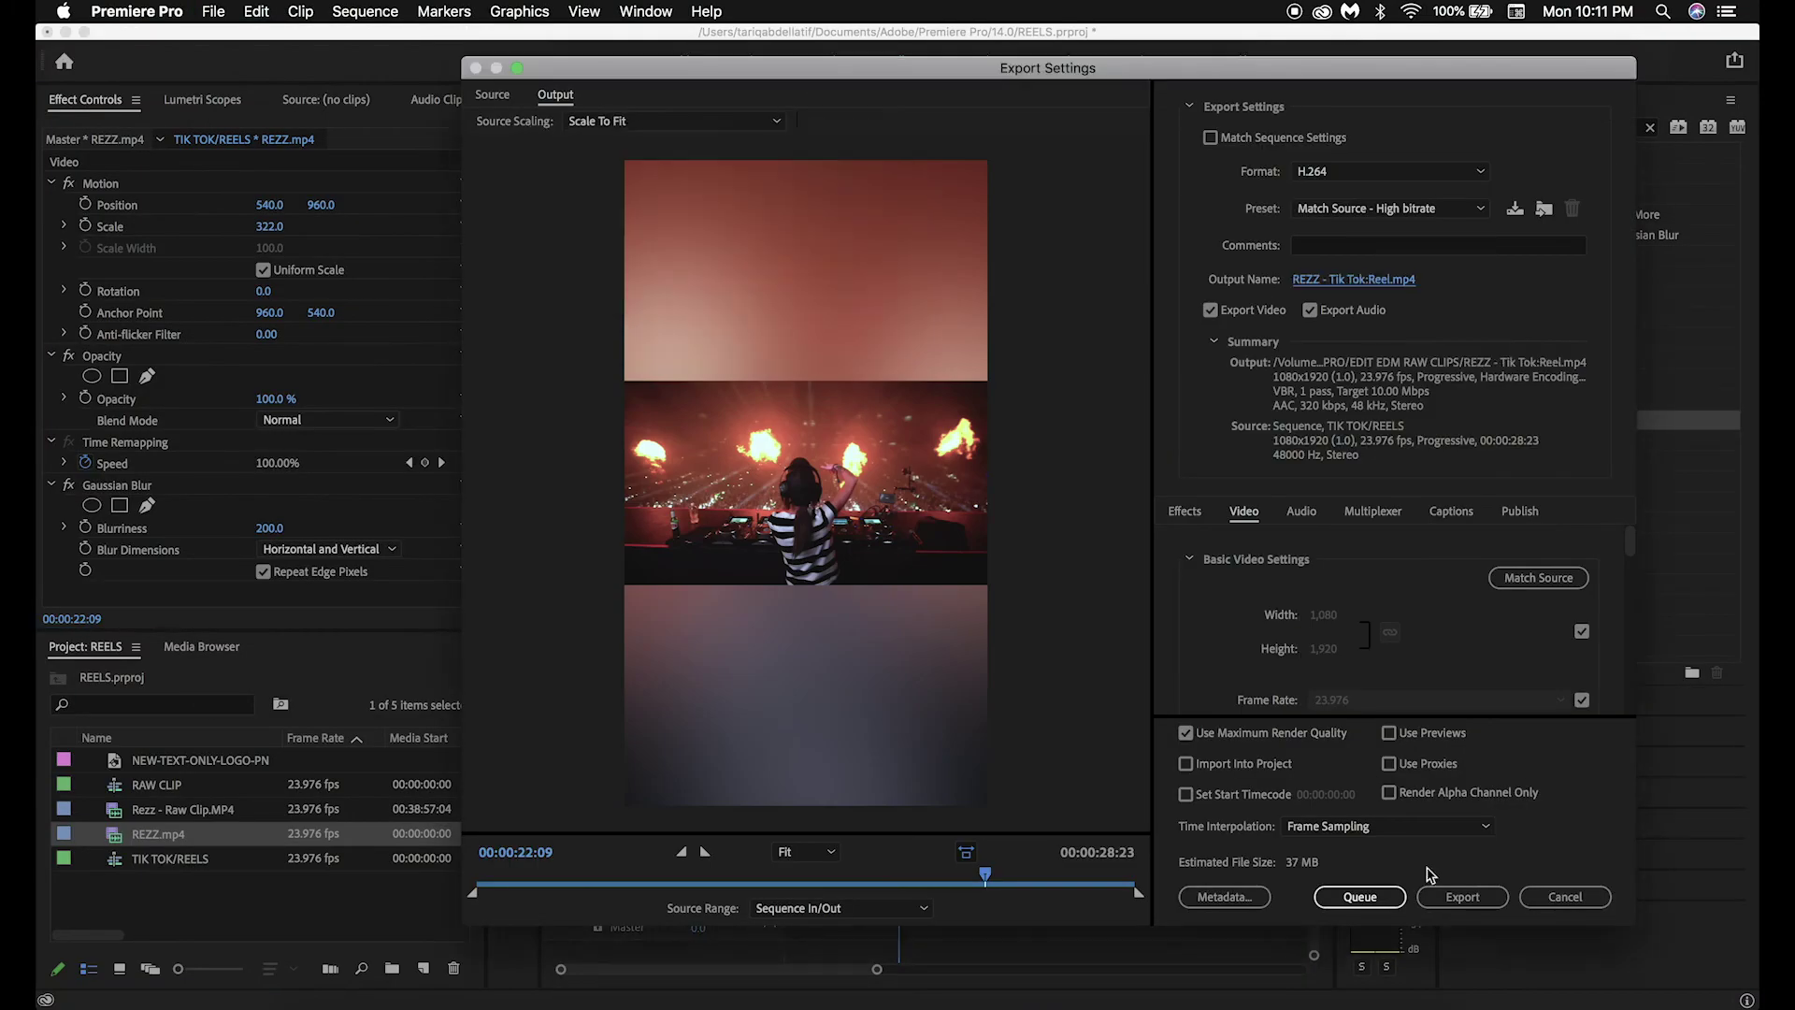